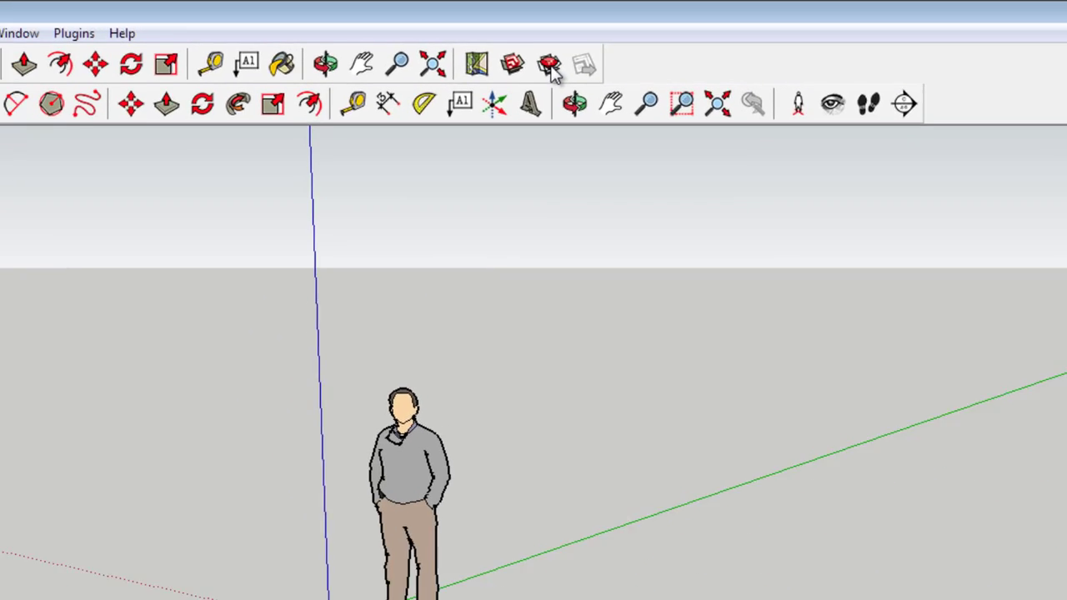
Open the Extension Warehouse home page and scroll through its extension categories
click(550, 68)
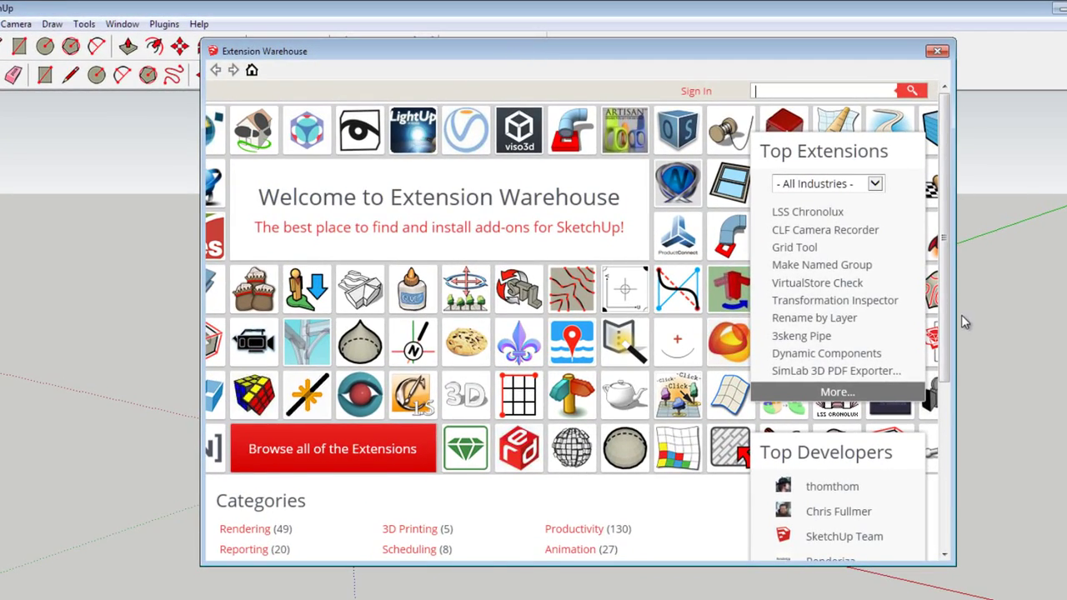
scroll(952, 275, down, 3)
scroll(942, 175, up, 1)
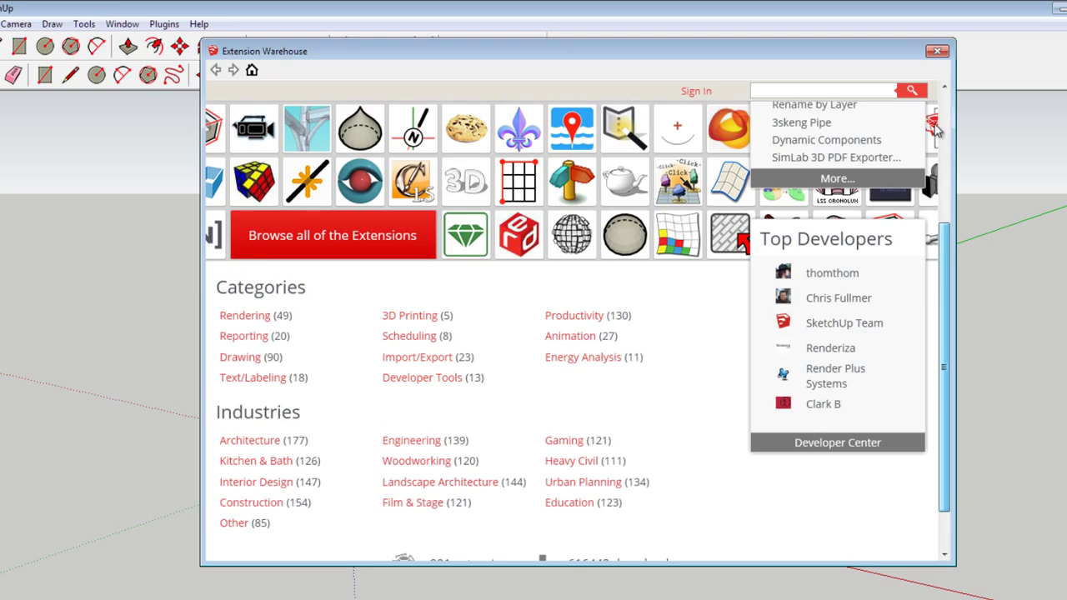
scroll(935, 125, up, 5)
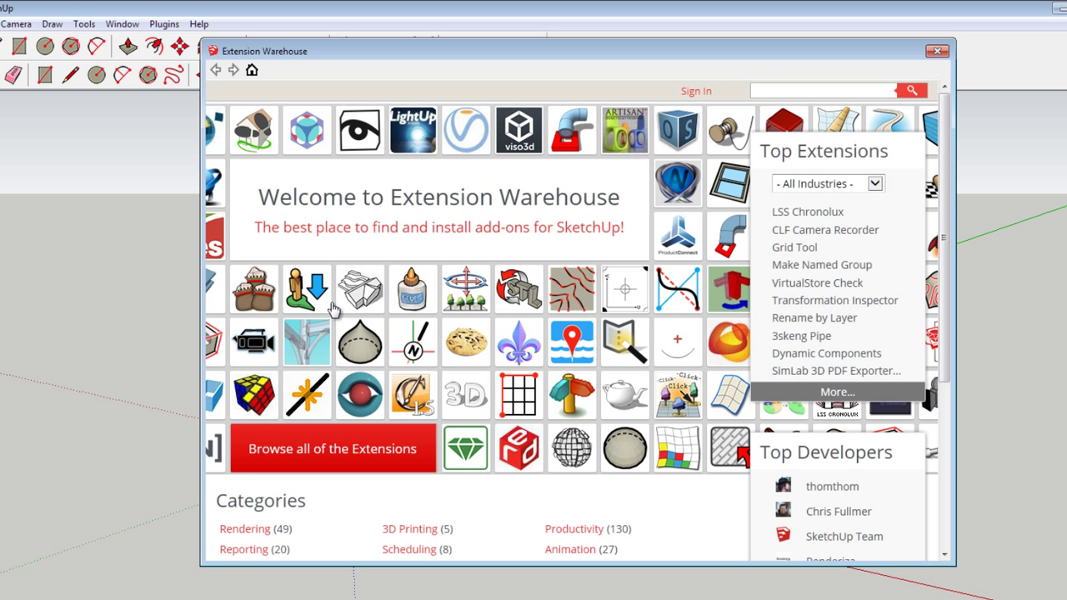
scroll(333, 309, down, 3)
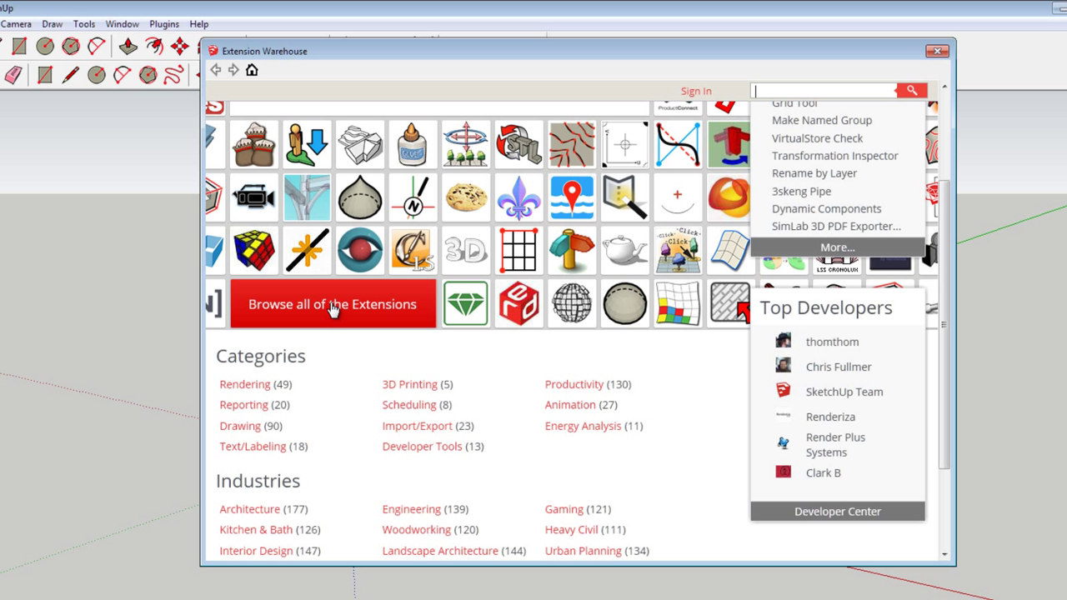
Browse all extensions and open the 1001bit Tools (Freeware) detail page
click(333, 307)
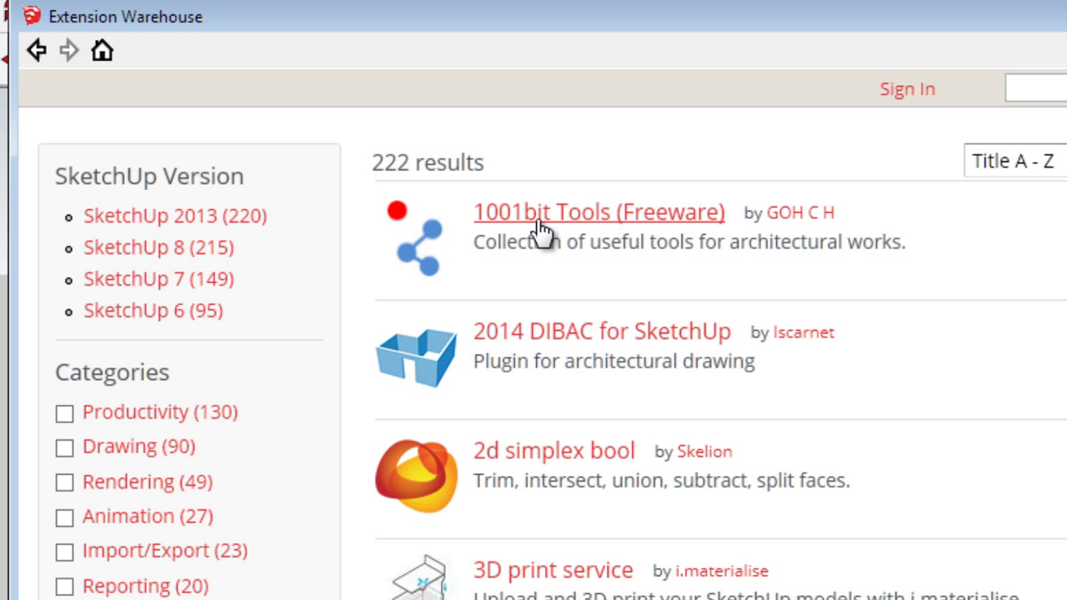
click(678, 210)
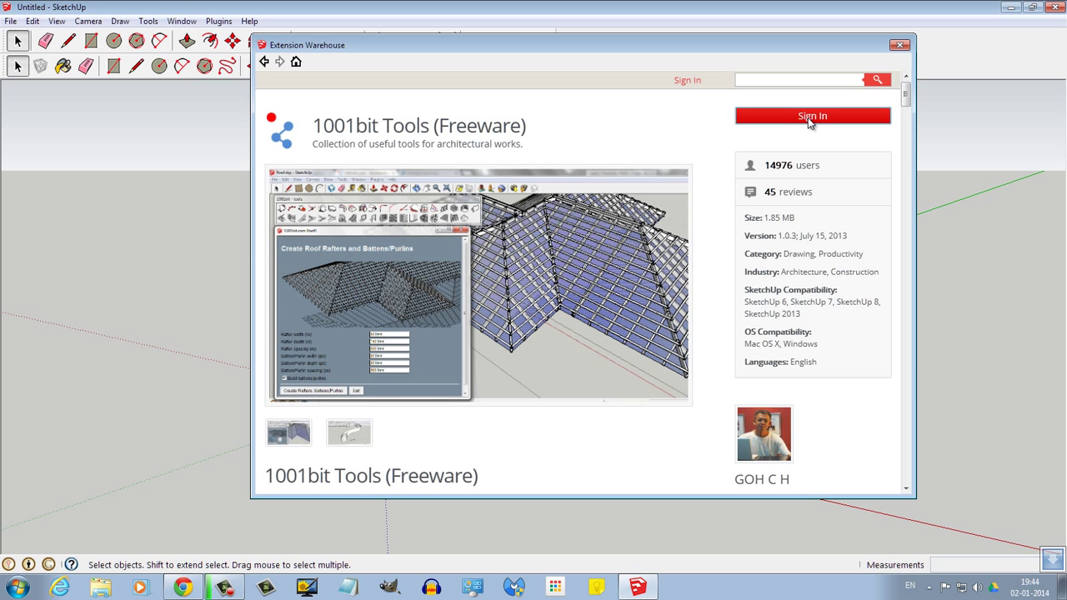
Sign in with a Google account and verify it with the SMS verification code
click(808, 118)
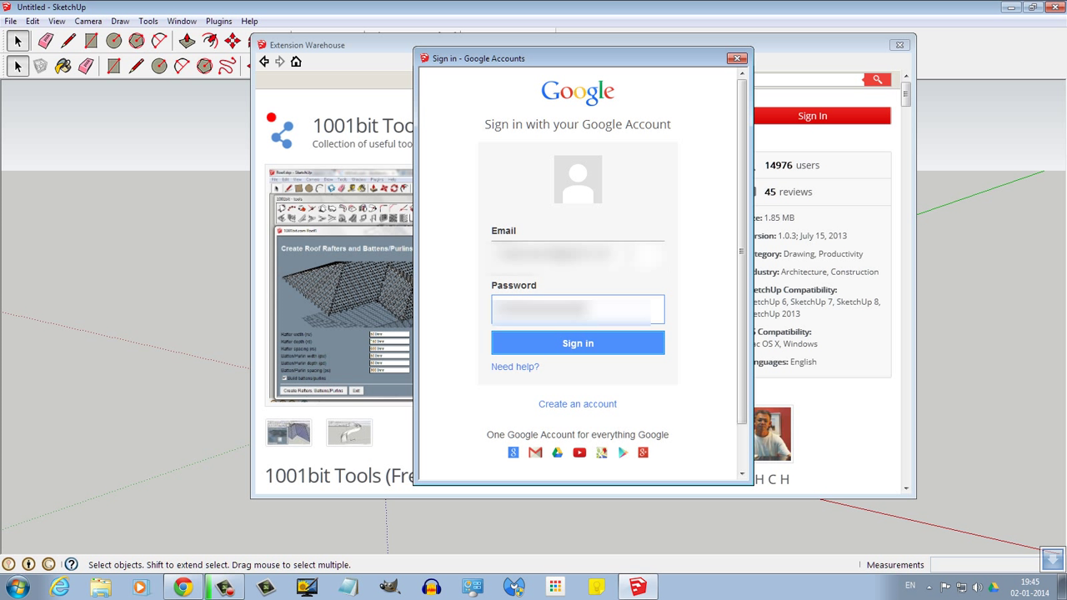
click(590, 349)
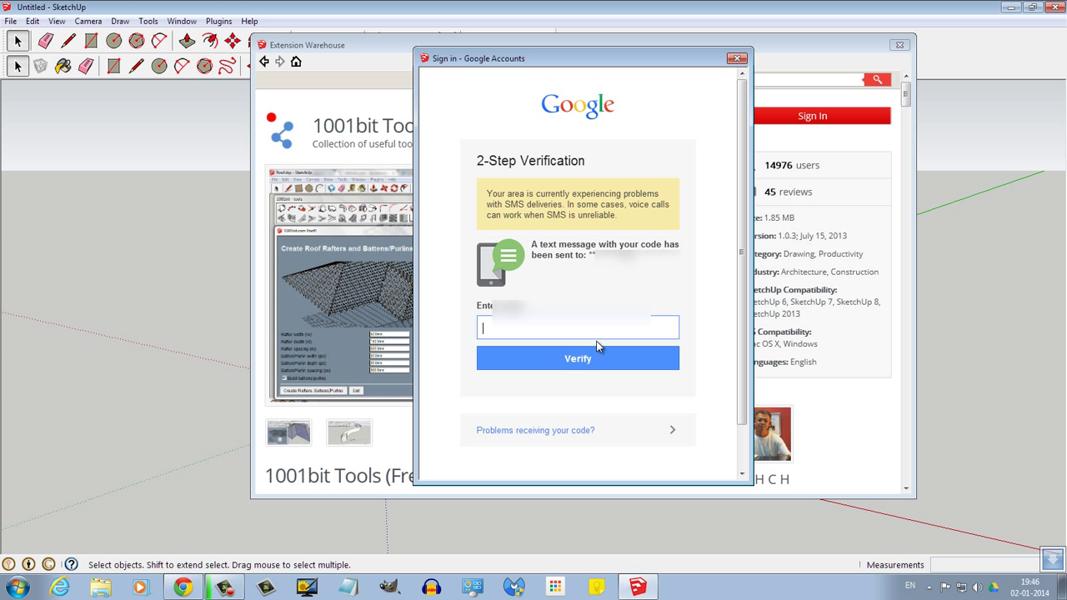
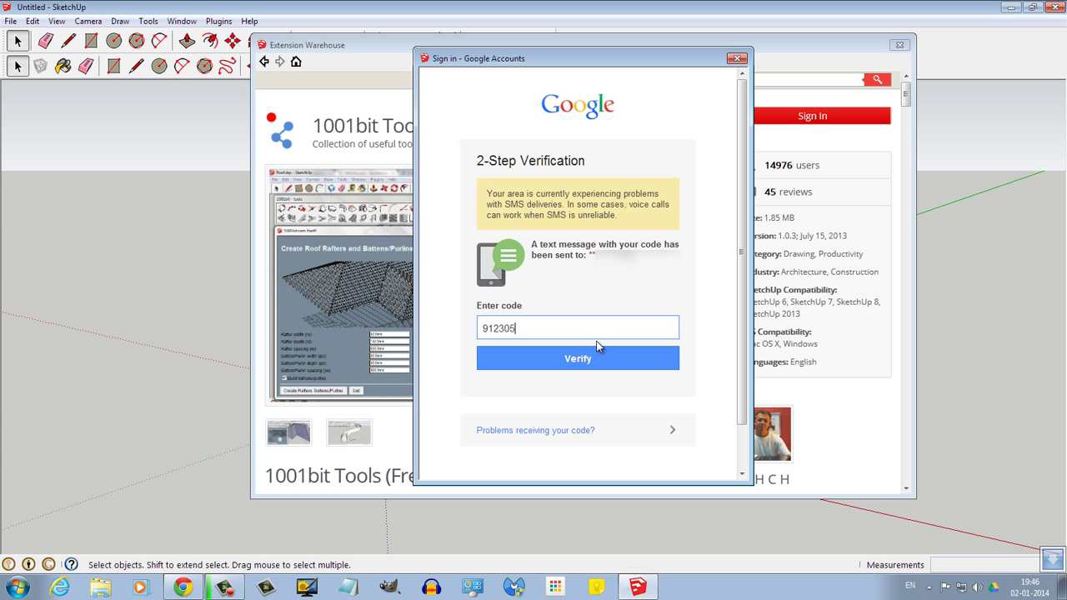
click(594, 358)
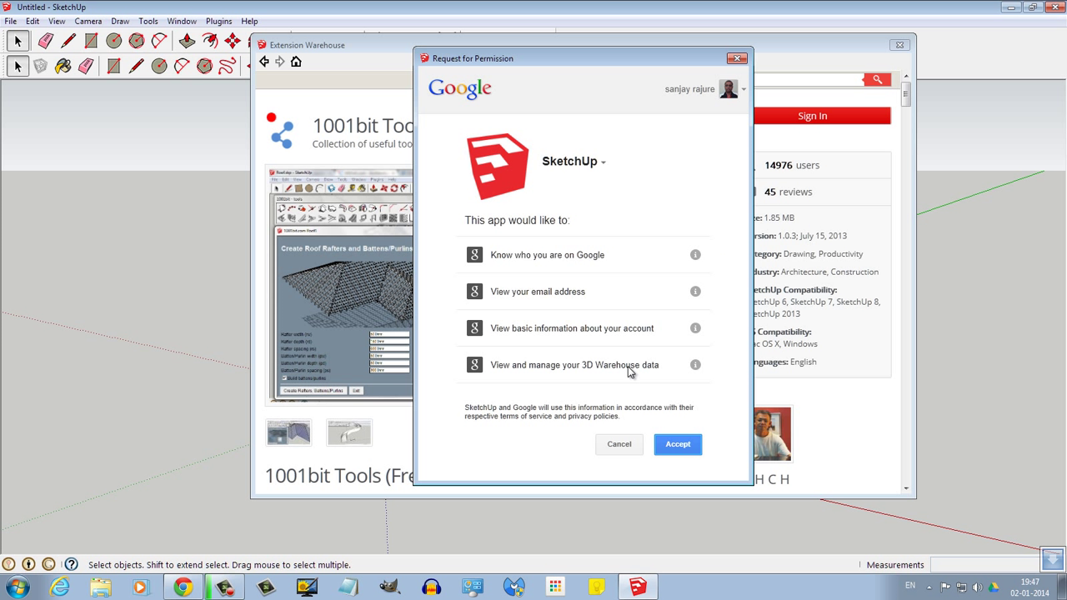
Accept Google's permission request so 1001bit Tools (Freeware) gets installed
click(688, 442)
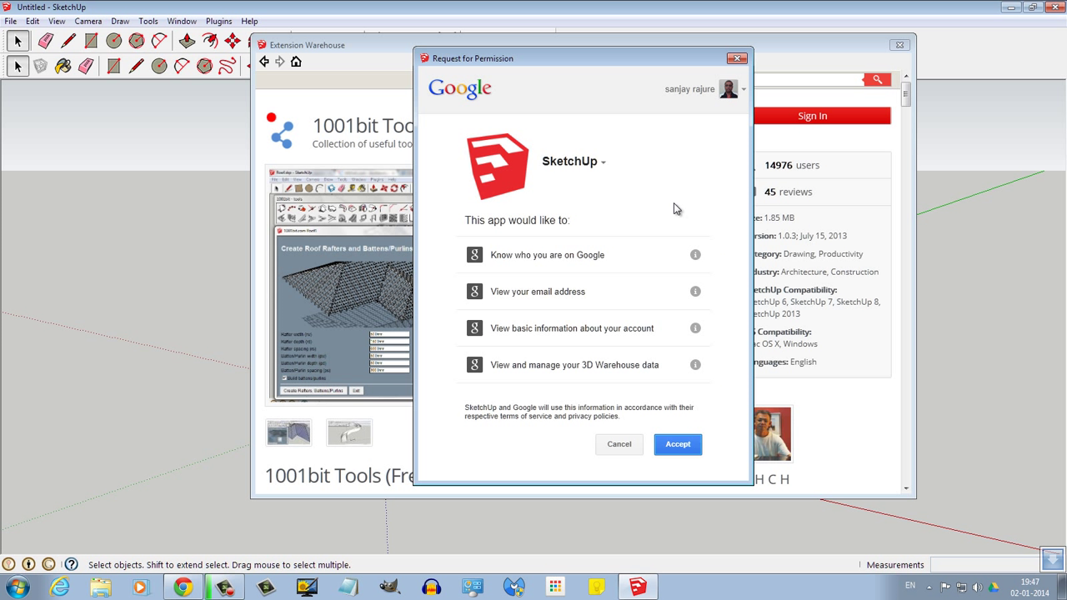
click(680, 446)
click(681, 446)
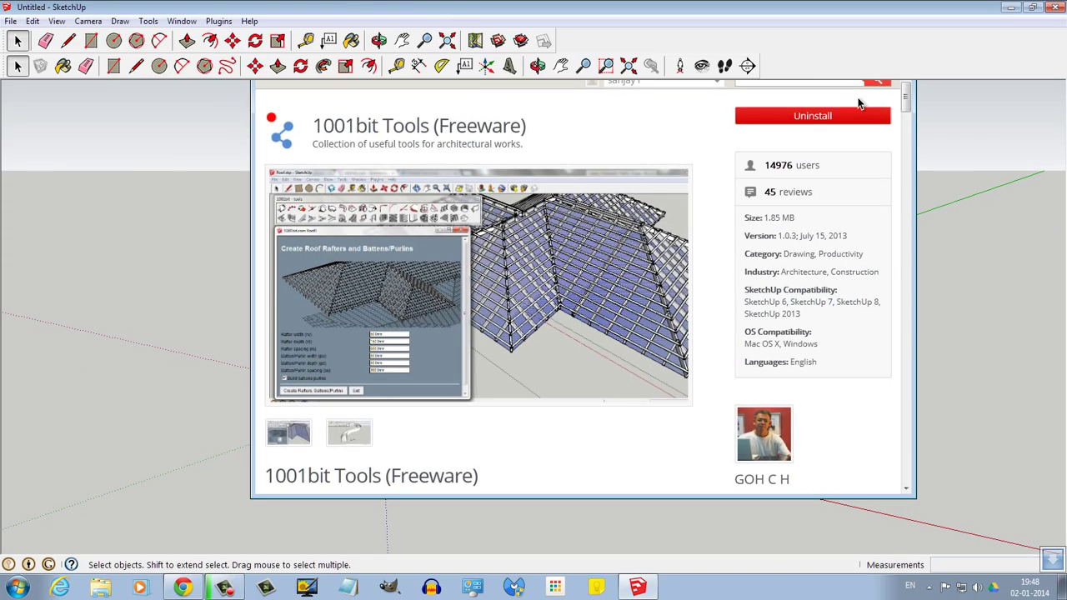
Close the Warehouse and dock the '1001bit - tools' toolbar beneath the existing toolbars
click(829, 66)
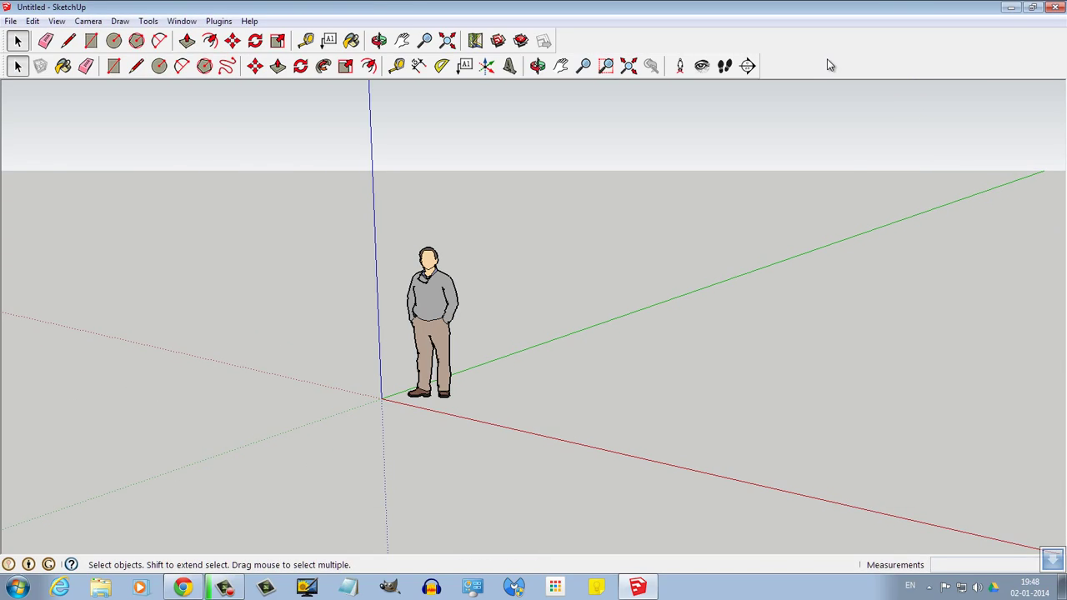
right_click(829, 65)
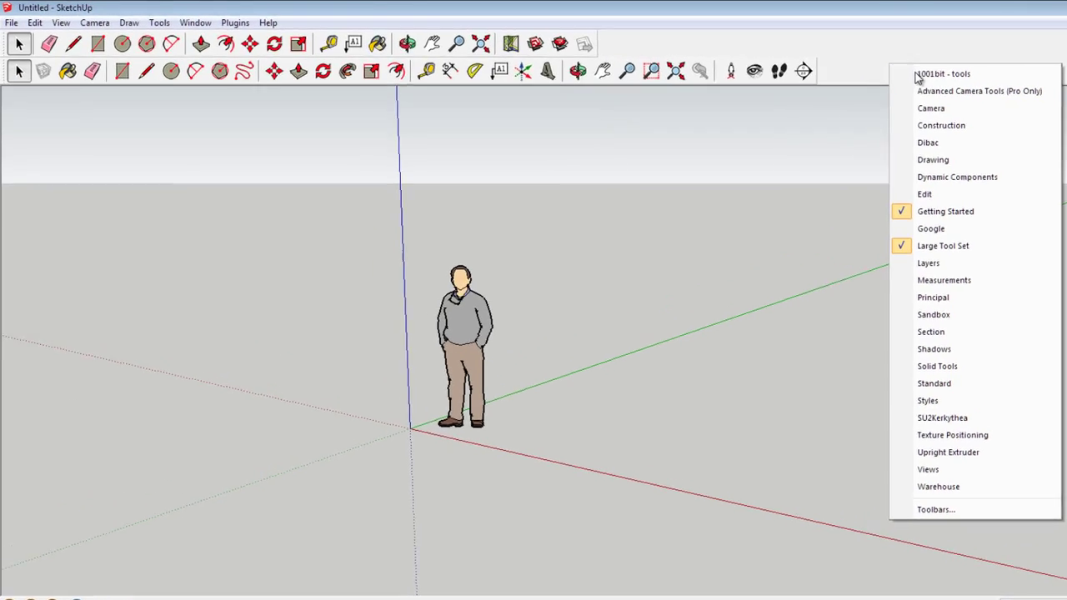
click(912, 70)
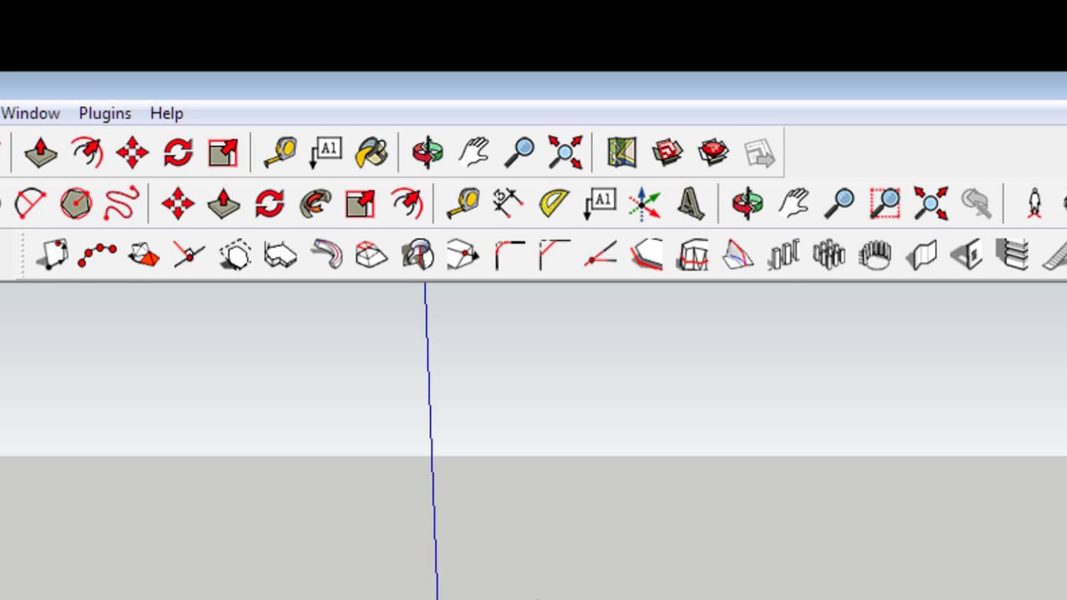
right_click(0, 254)
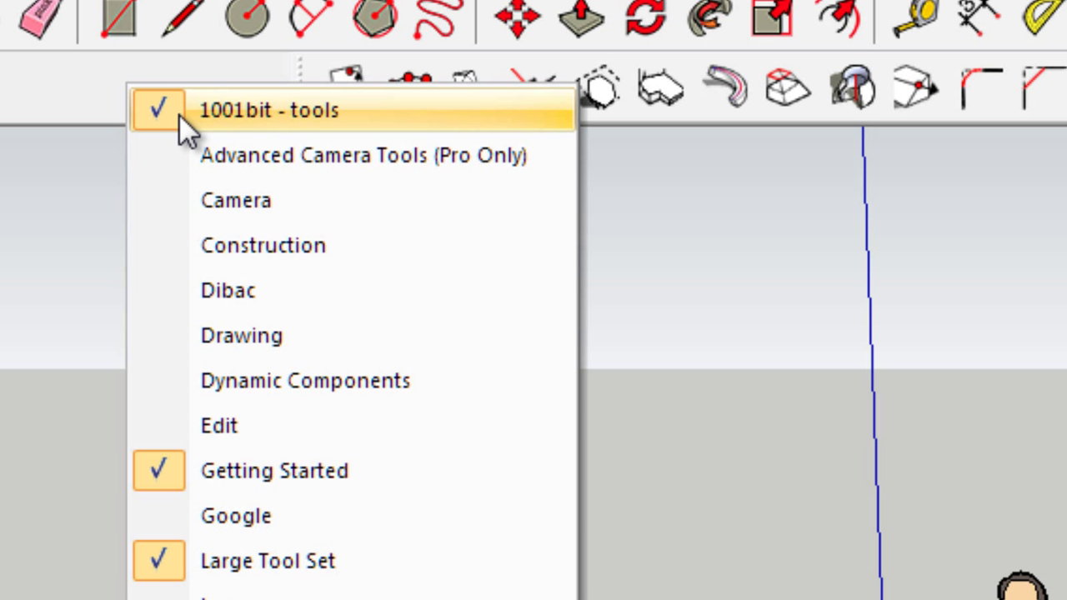
click(208, 110)
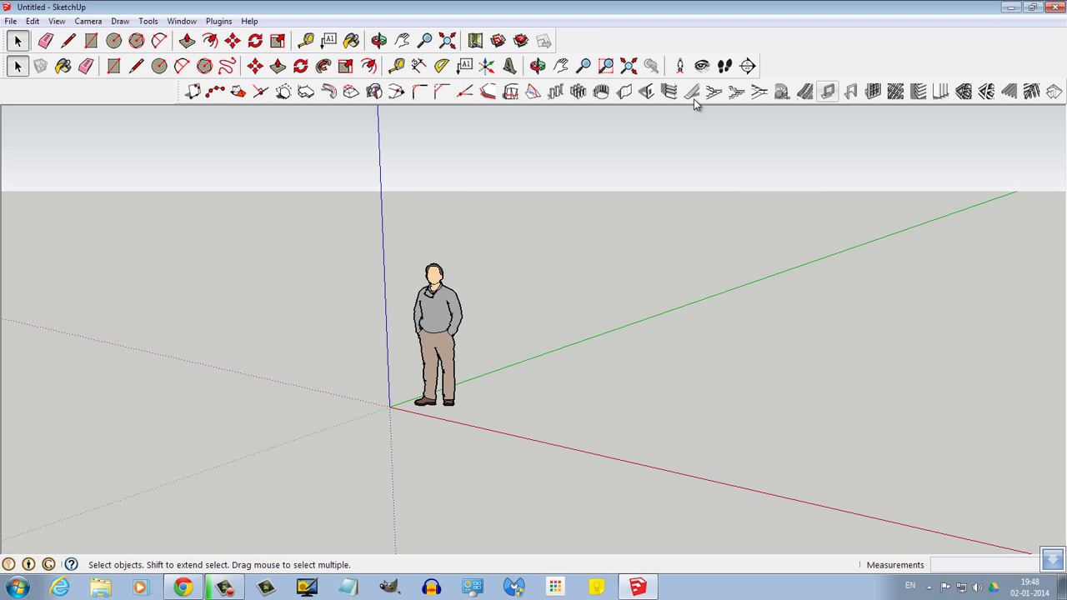
right_click(32, 91)
key(Return)
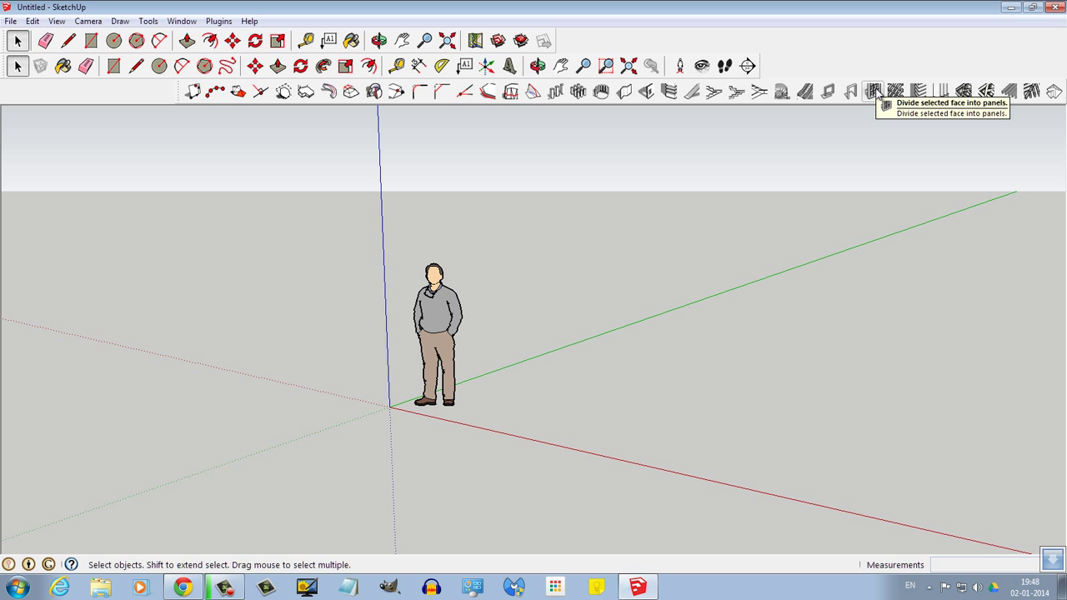
click(874, 91)
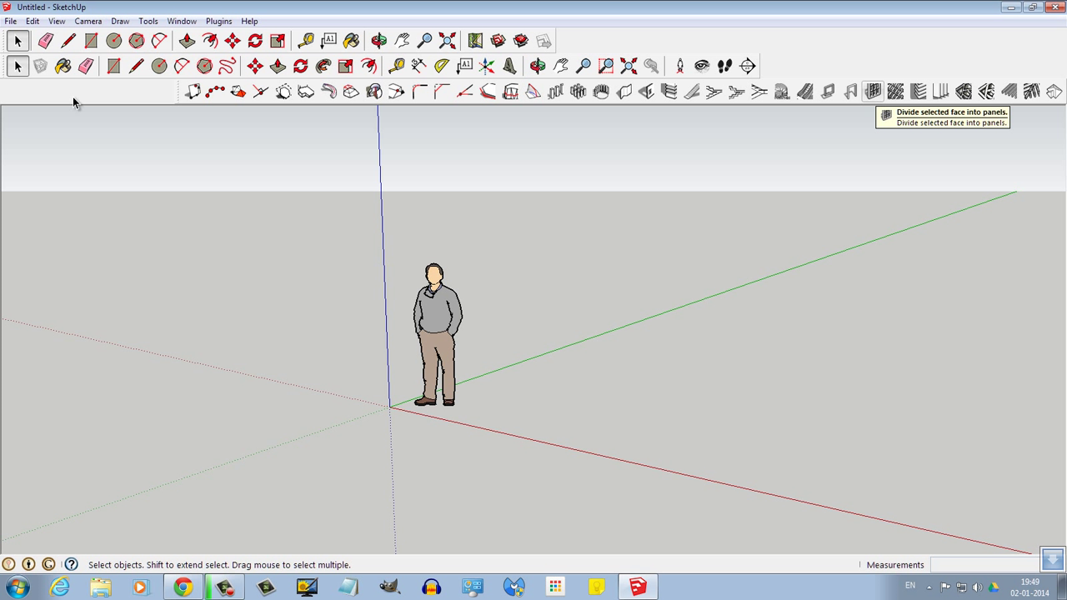
key(r)
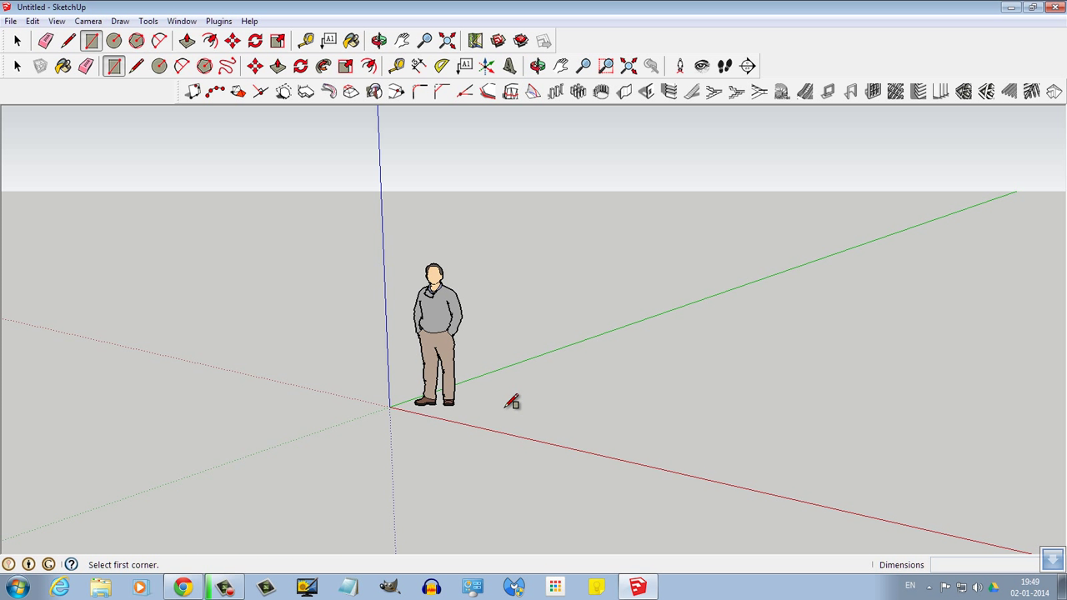
click(498, 396)
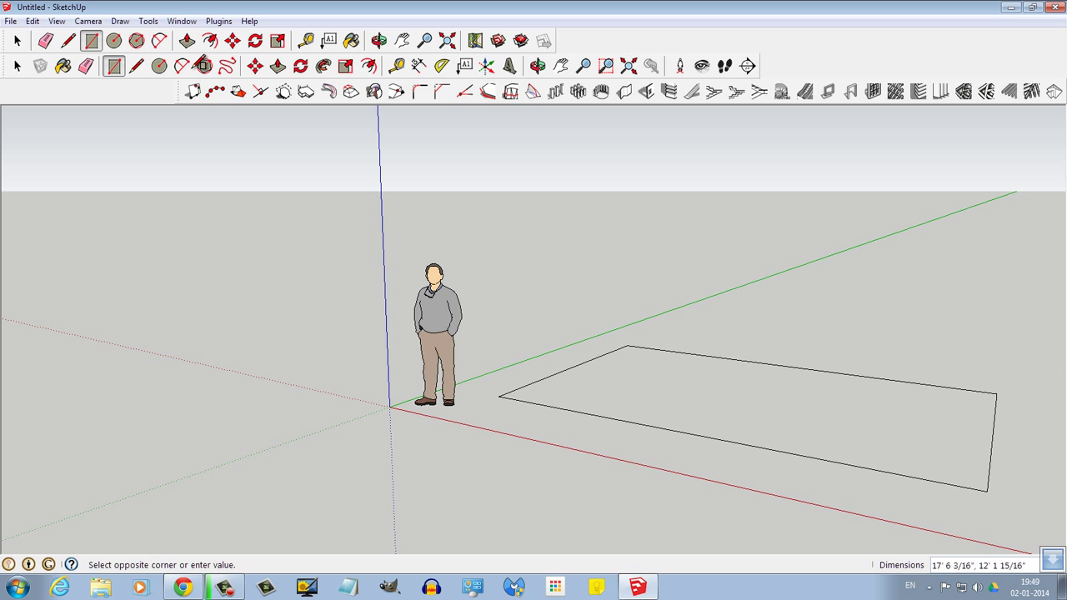
click(1036, 384)
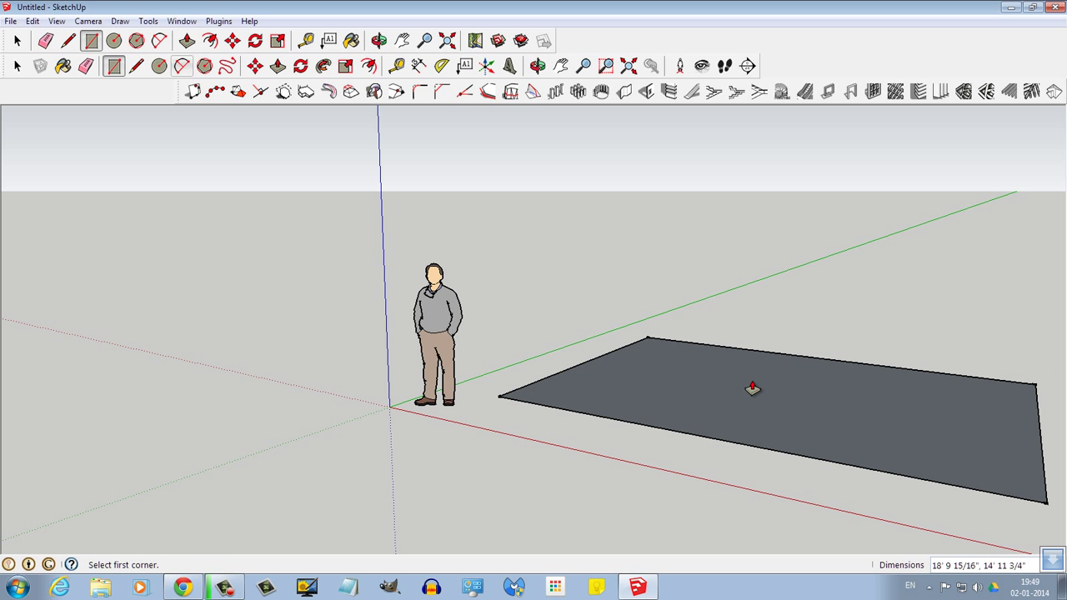
key(p)
drag(717, 157, 101, 49)
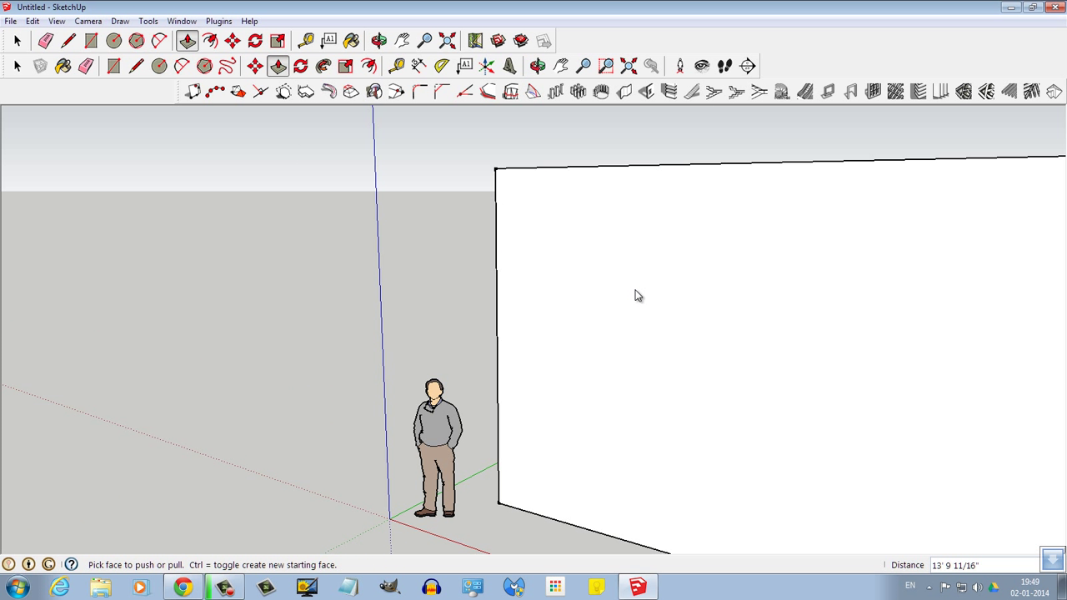
key(r)
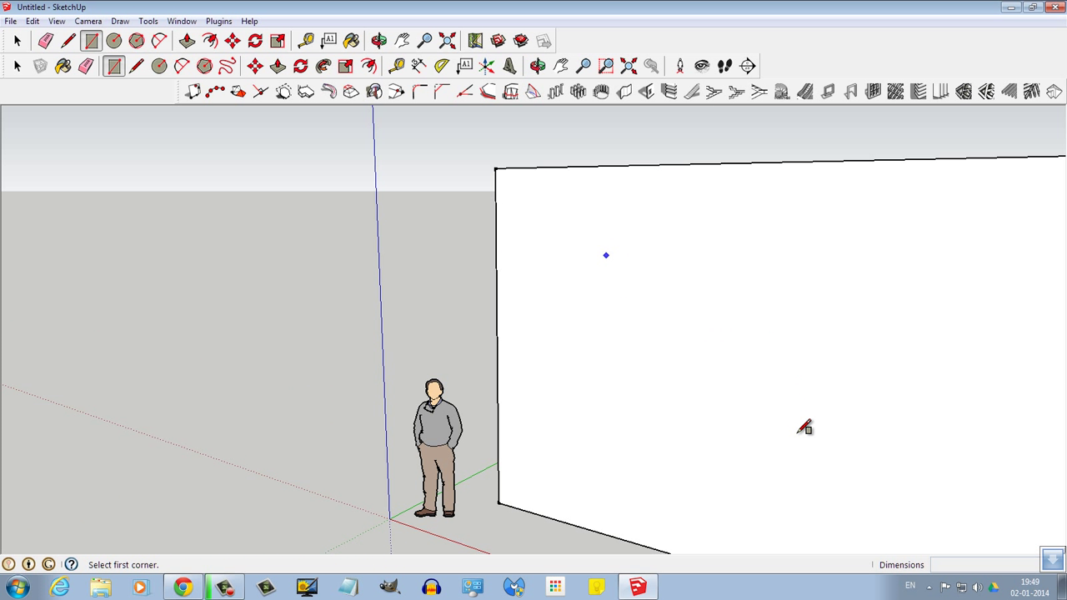
click(606, 255)
click(812, 430)
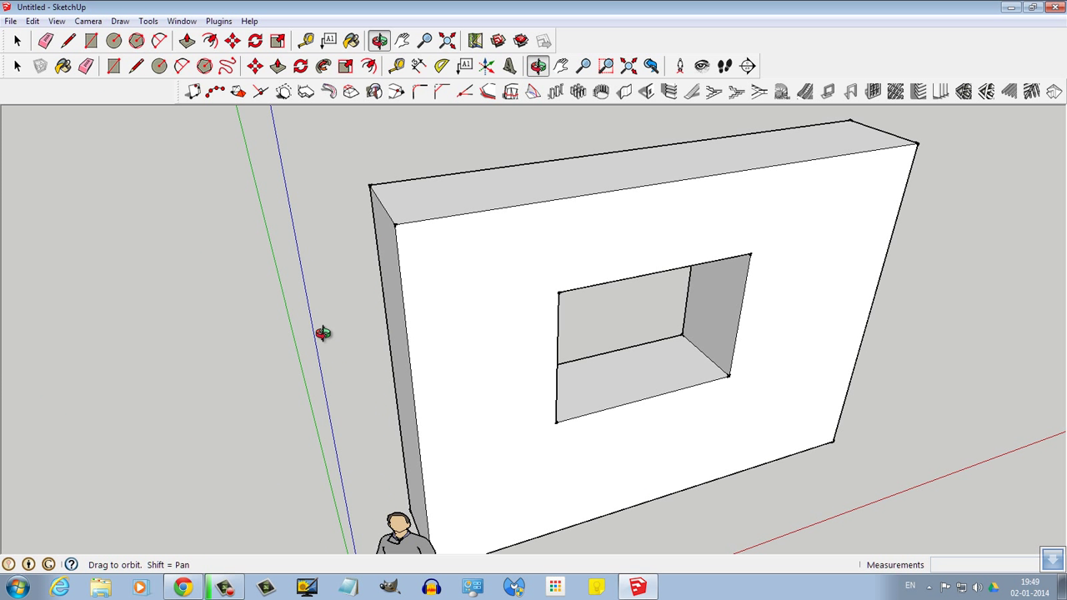
drag(319, 239, 279, 195)
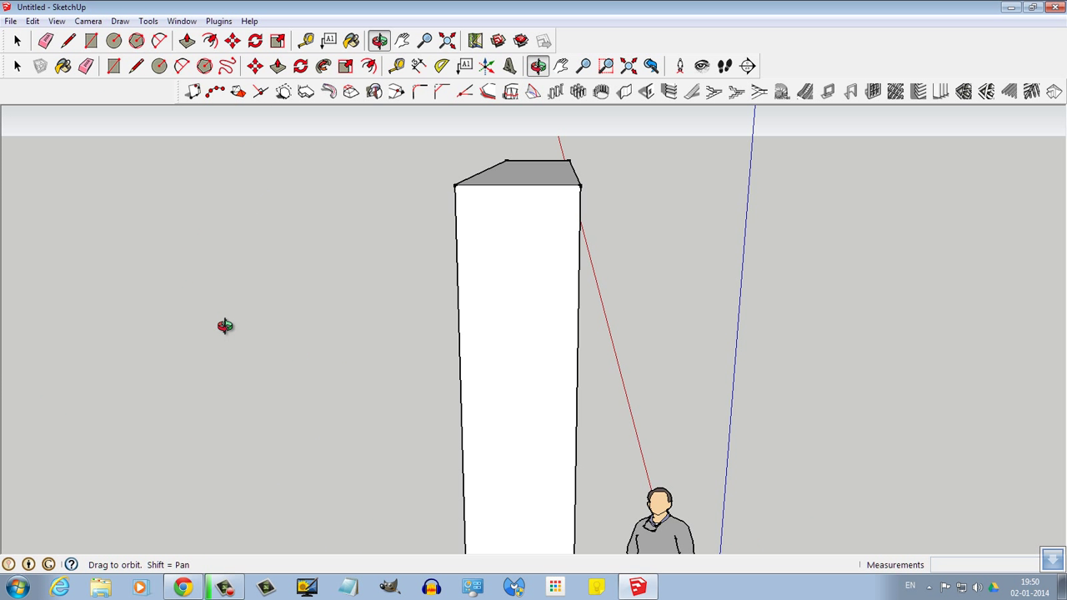
drag(228, 328, 322, 364)
drag(250, 373, 448, 508)
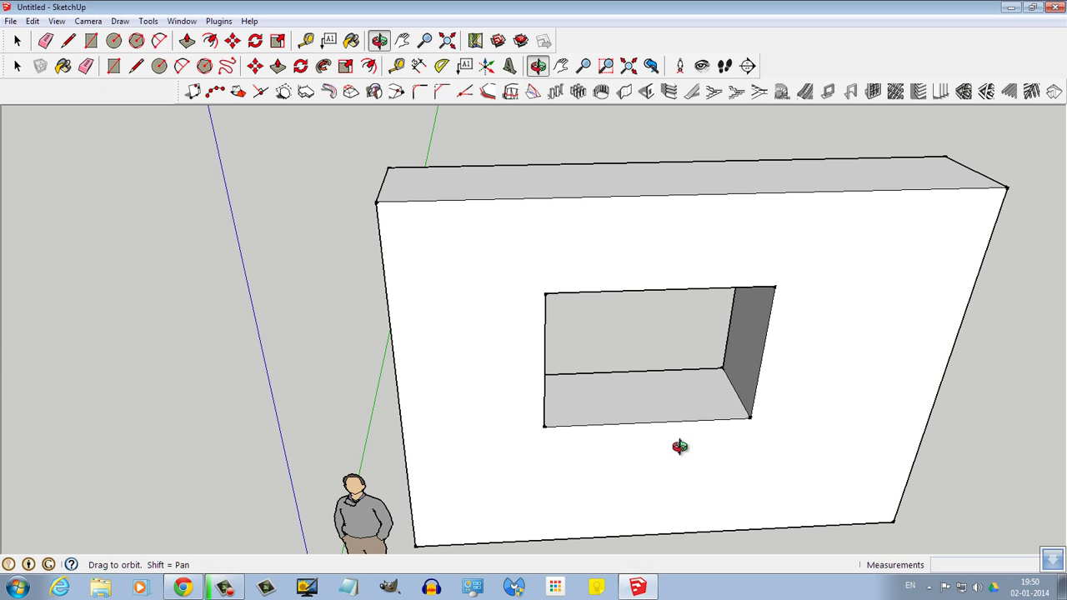
drag(343, 358, 276, 298)
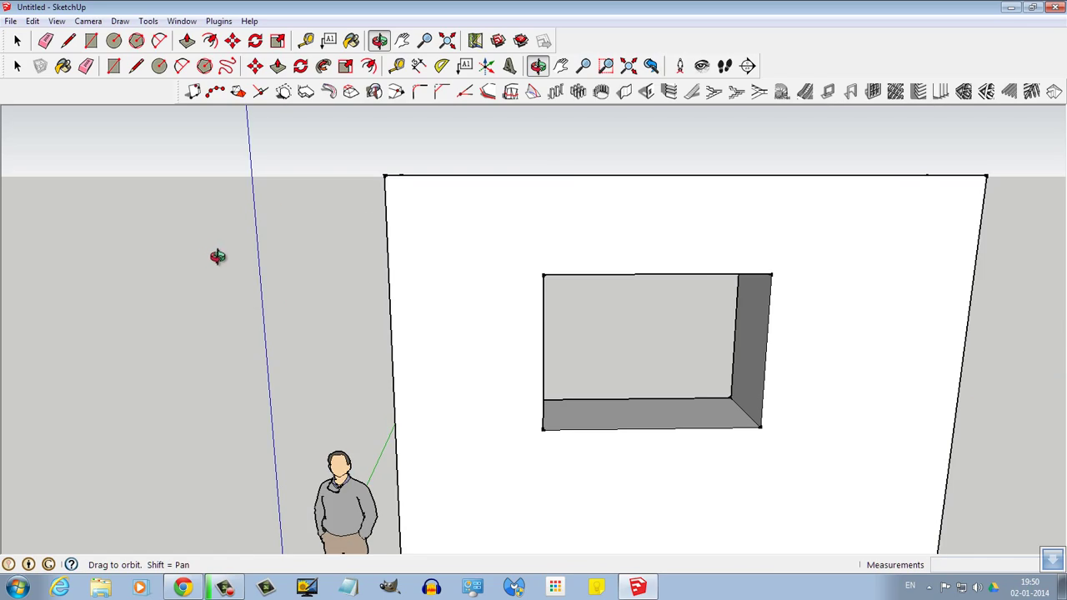
drag(214, 255, 281, 267)
key(space)
click(583, 208)
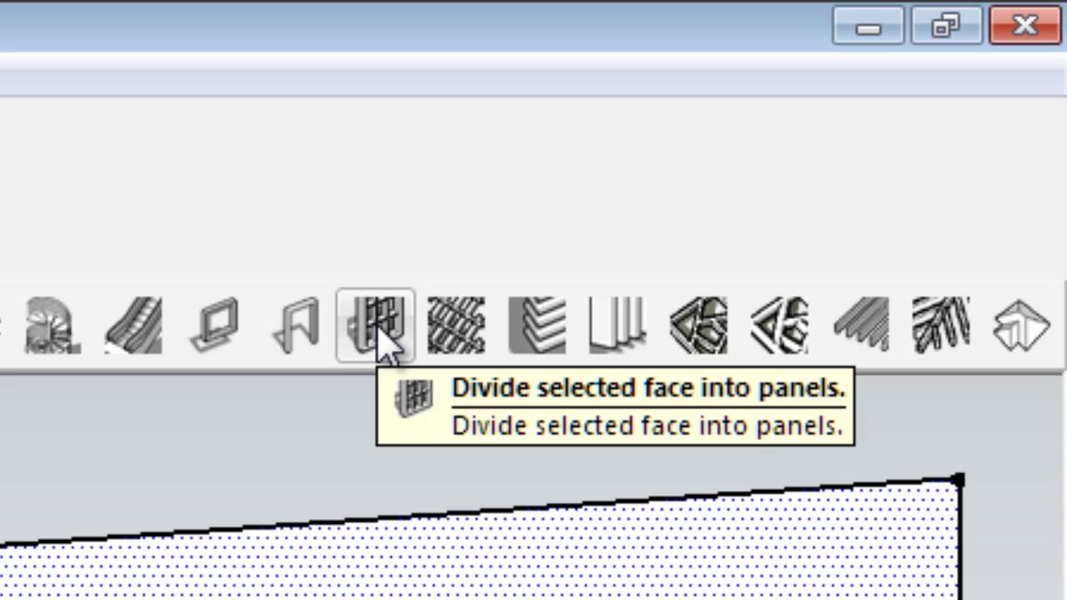
click(376, 326)
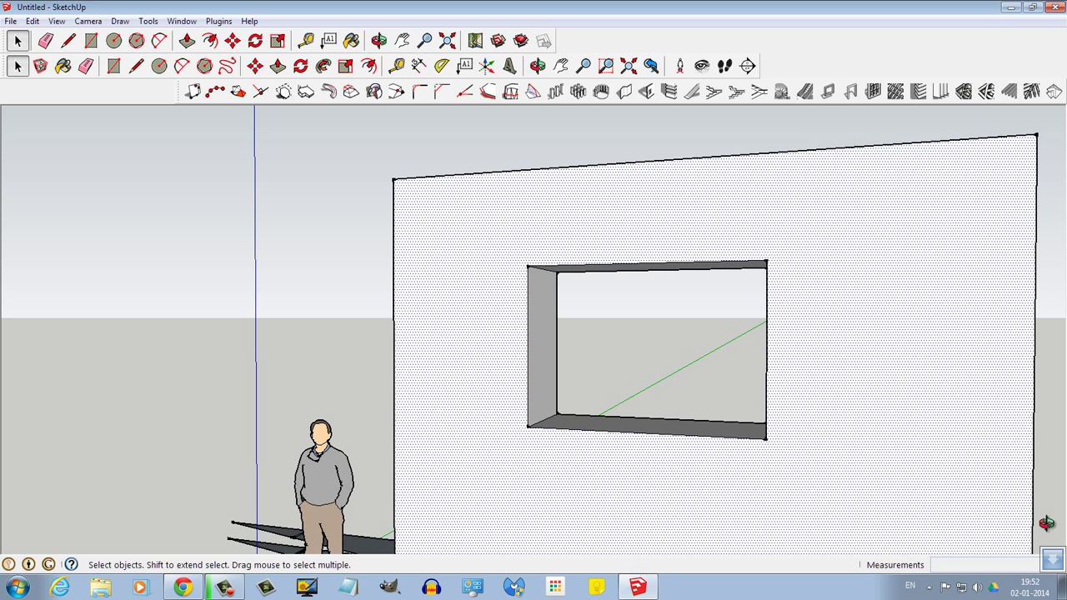
middle_drag(1062, 505, 75, 190)
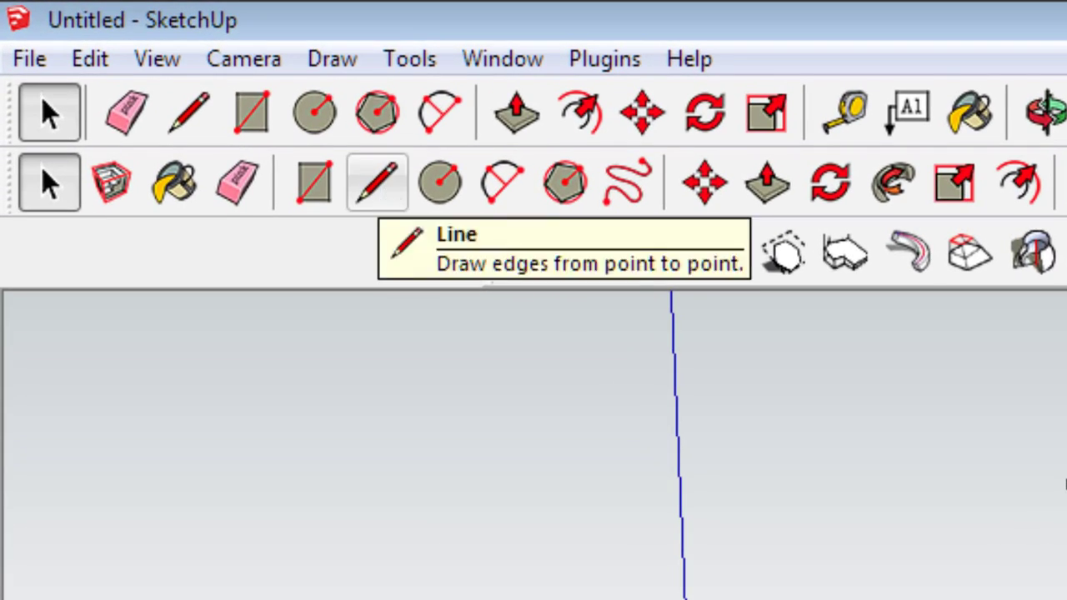
Retrace the opening's left edge with the Line tool so a face fills the opening
click(390, 200)
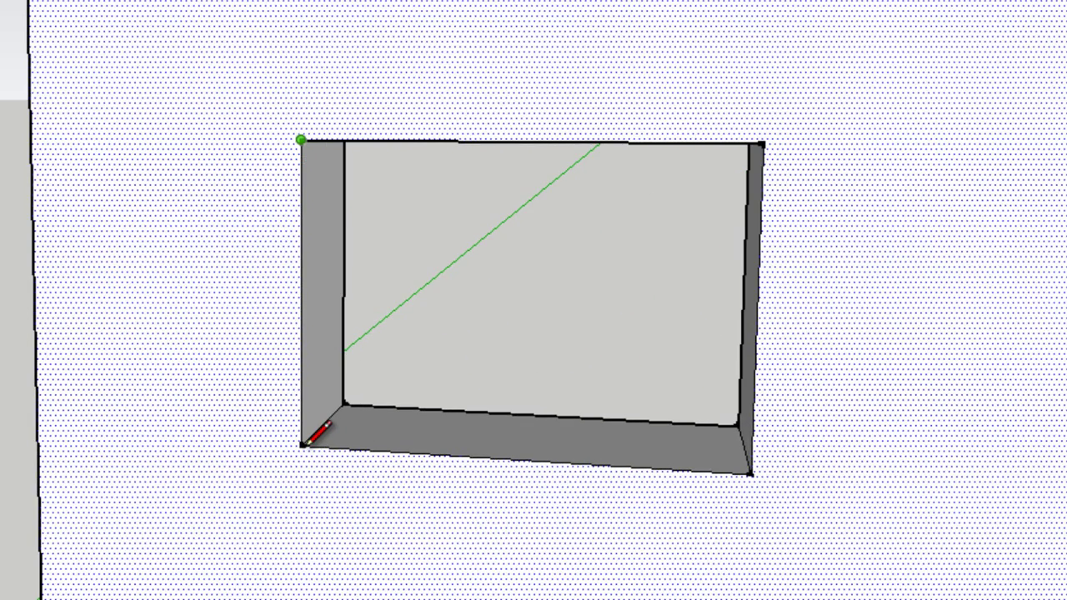
click(301, 442)
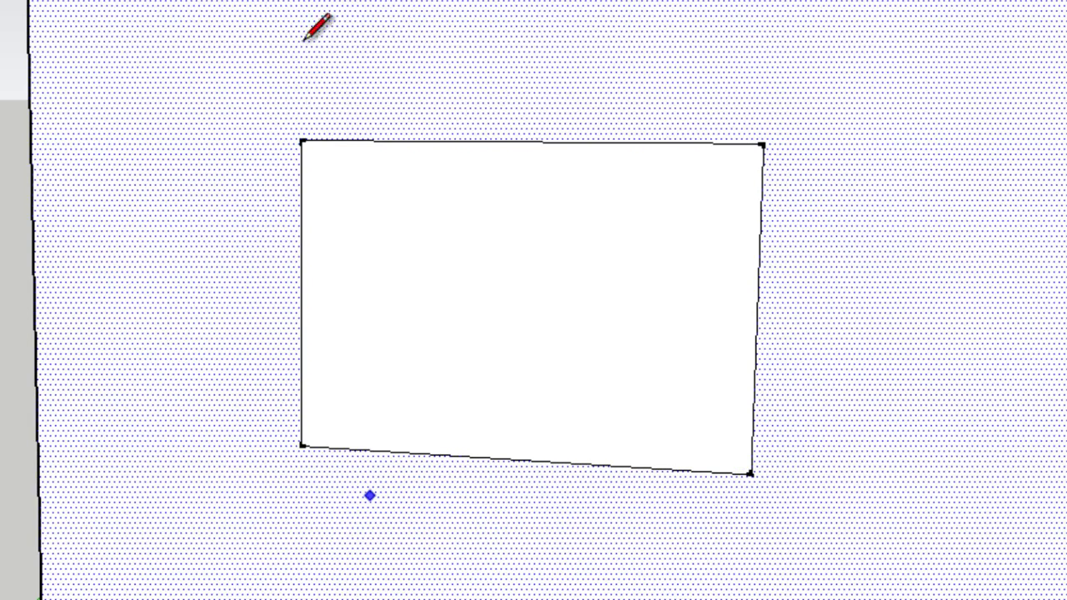
click(301, 140)
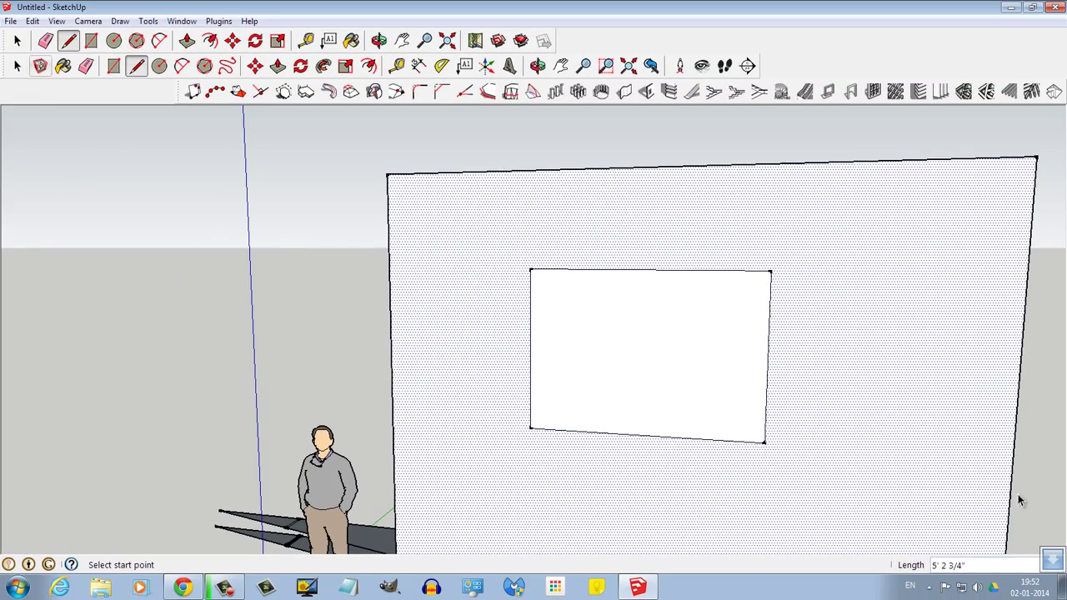
key(space)
Orbit around the wall to check the new face from both sides
key(o)
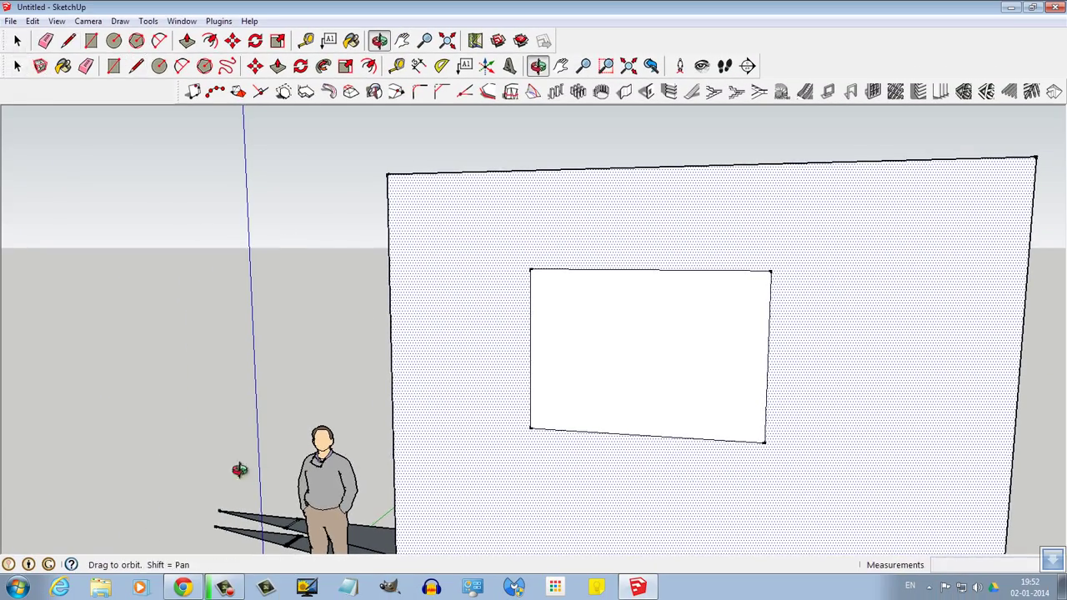
drag(225, 423, 200, 333)
drag(193, 295, 169, 398)
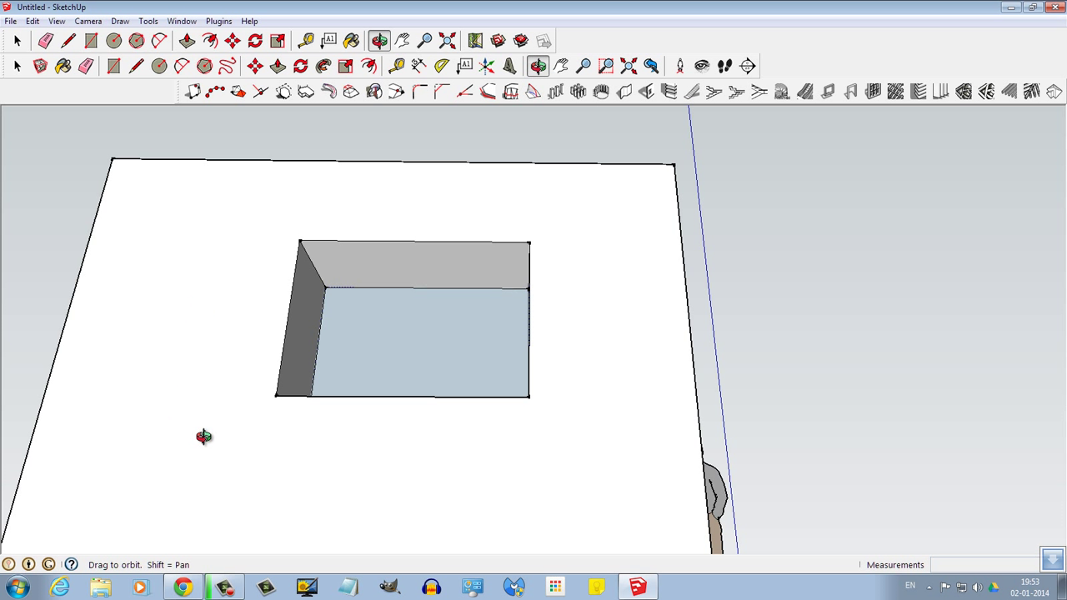
drag(203, 436, 492, 519)
drag(197, 486, 278, 456)
drag(864, 469, 952, 419)
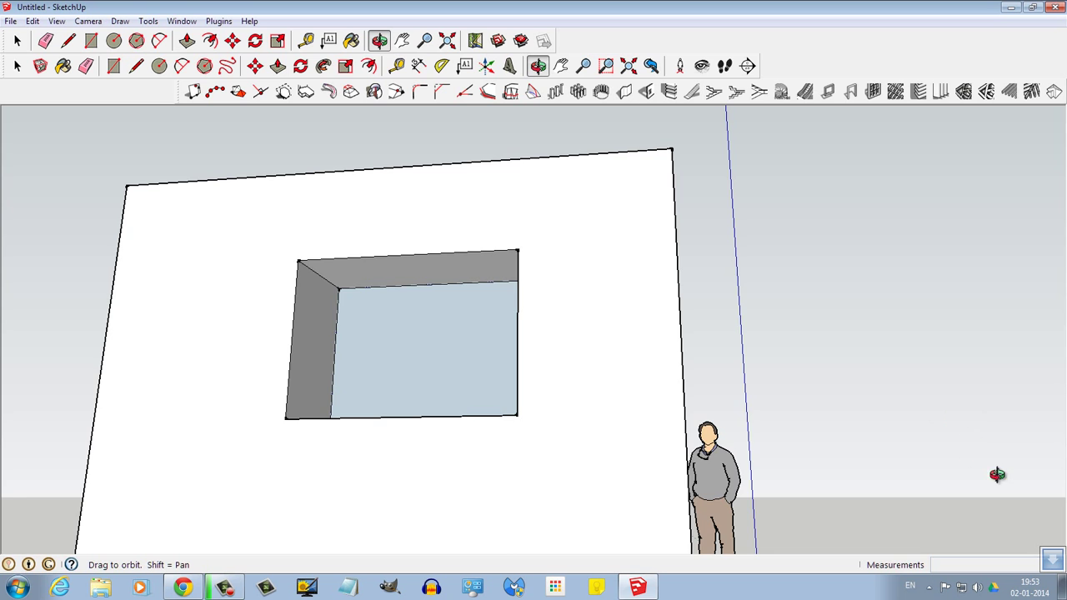
drag(995, 474, 739, 278)
drag(759, 331, 723, 144)
key(space)
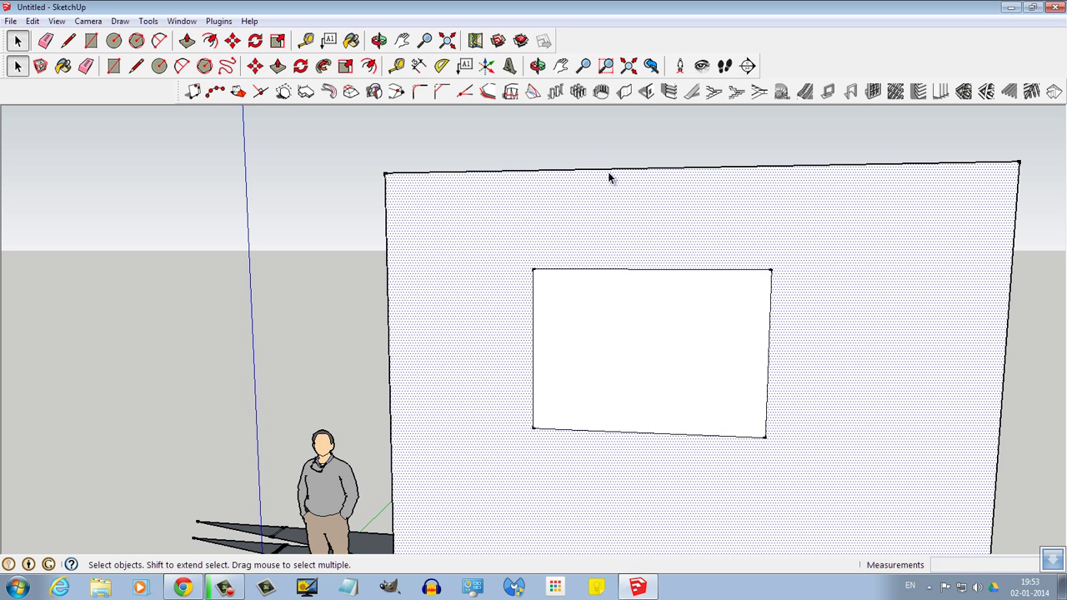
Select the window-opening face and launch the 1001bit Panel Divider on it
click(616, 367)
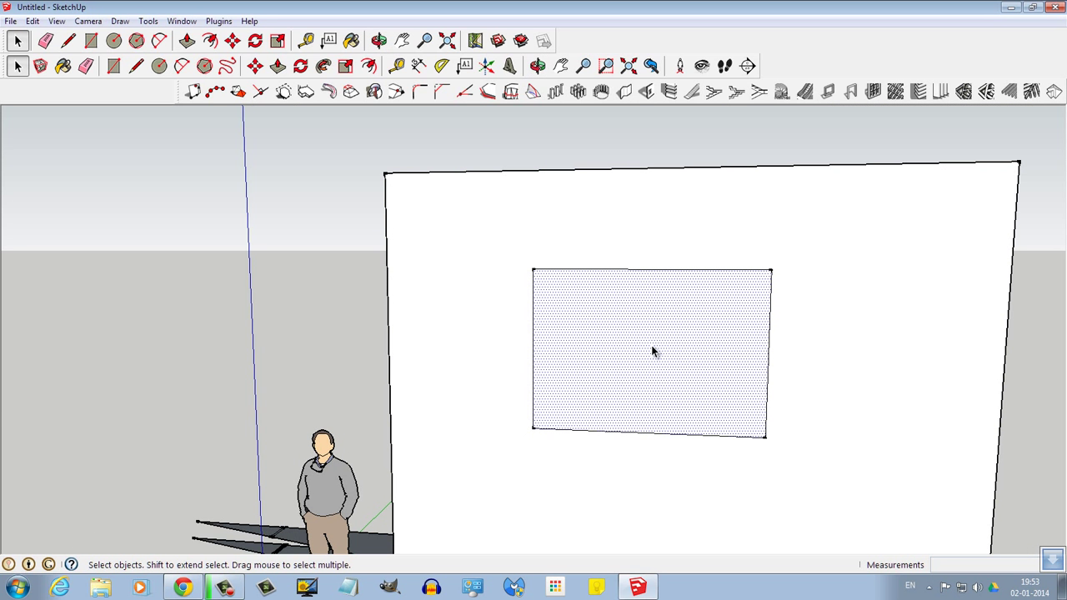
click(873, 92)
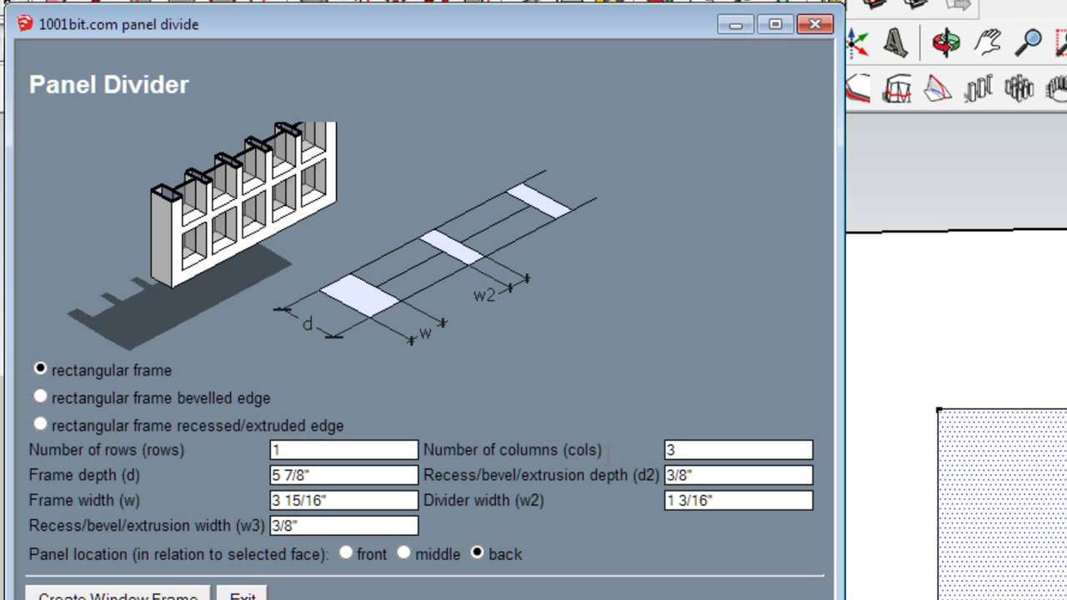
Create a rectangular window frame with 1 row and 3 columns
key(shift+Tab)
key(Tab)
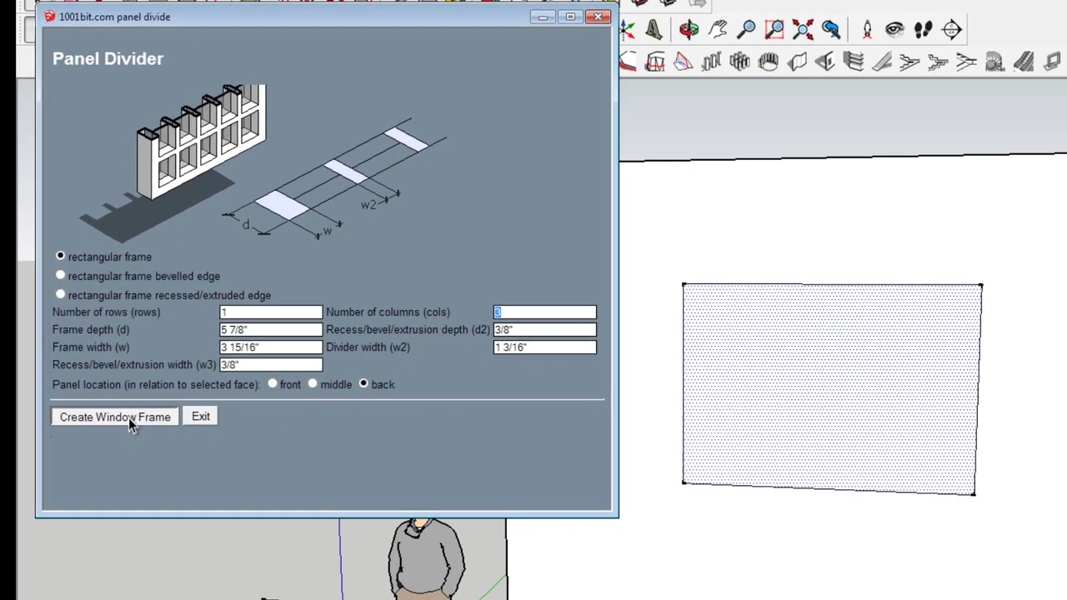
click(170, 553)
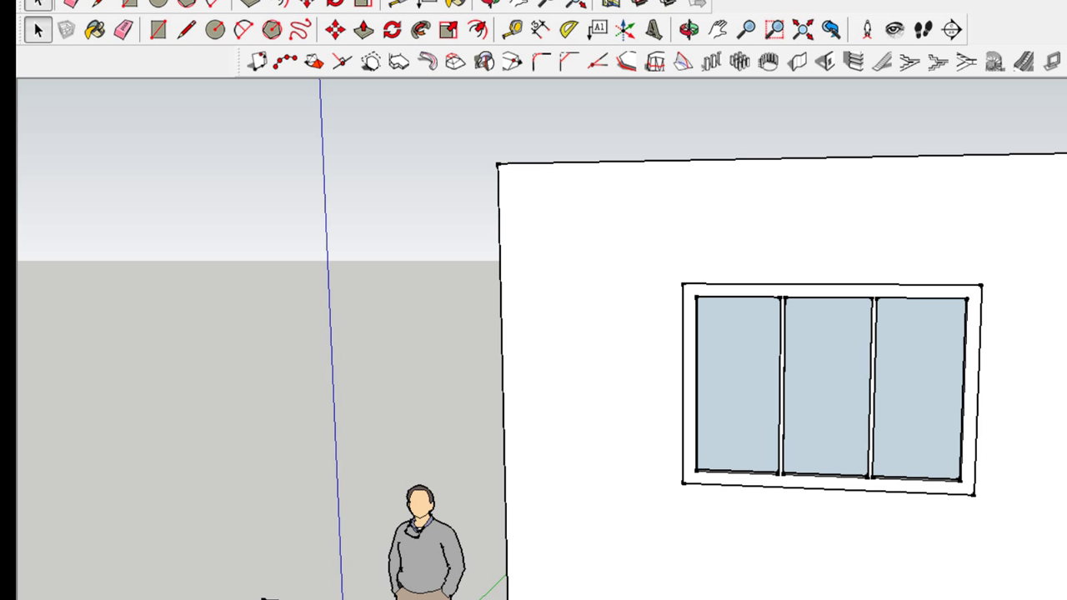
Orbit around the new window, then select the whole frame with its three panes
middle_drag(261, 597, 250, 595)
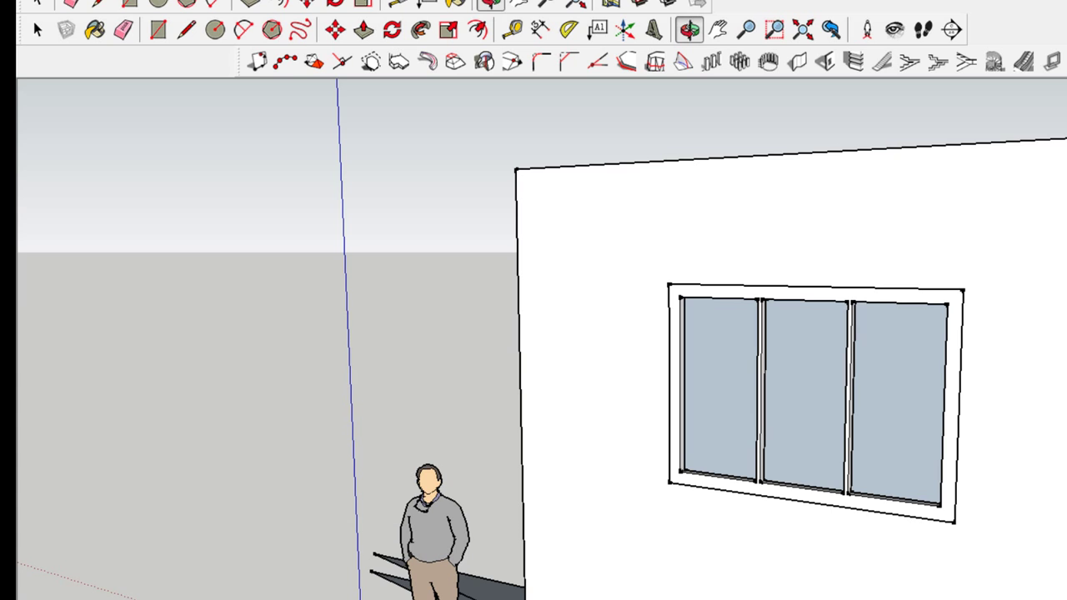
drag(538, 557, 365, 529)
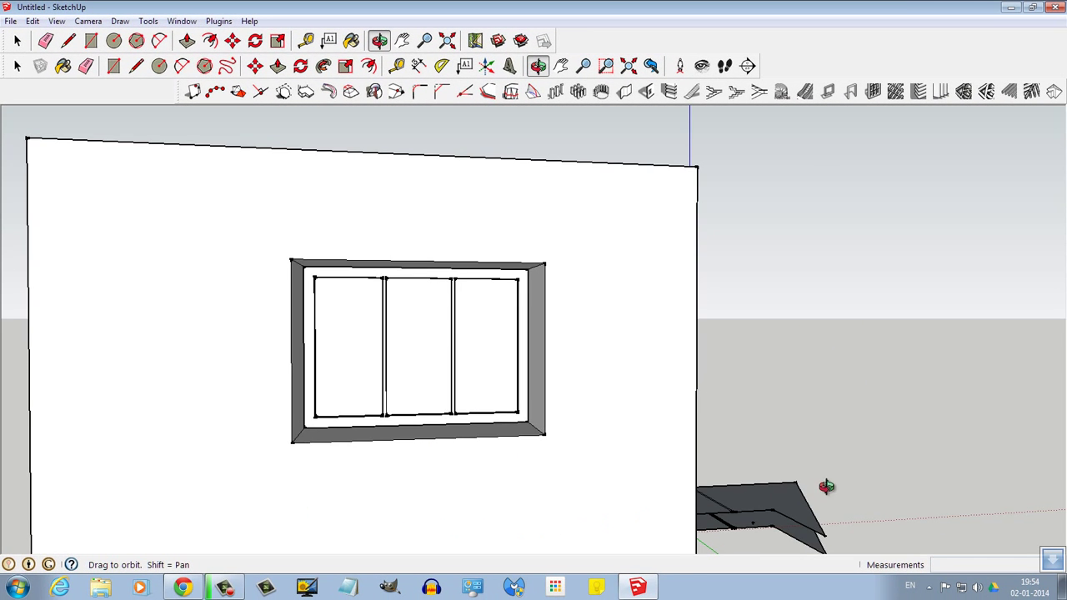
drag(872, 498, 1001, 473)
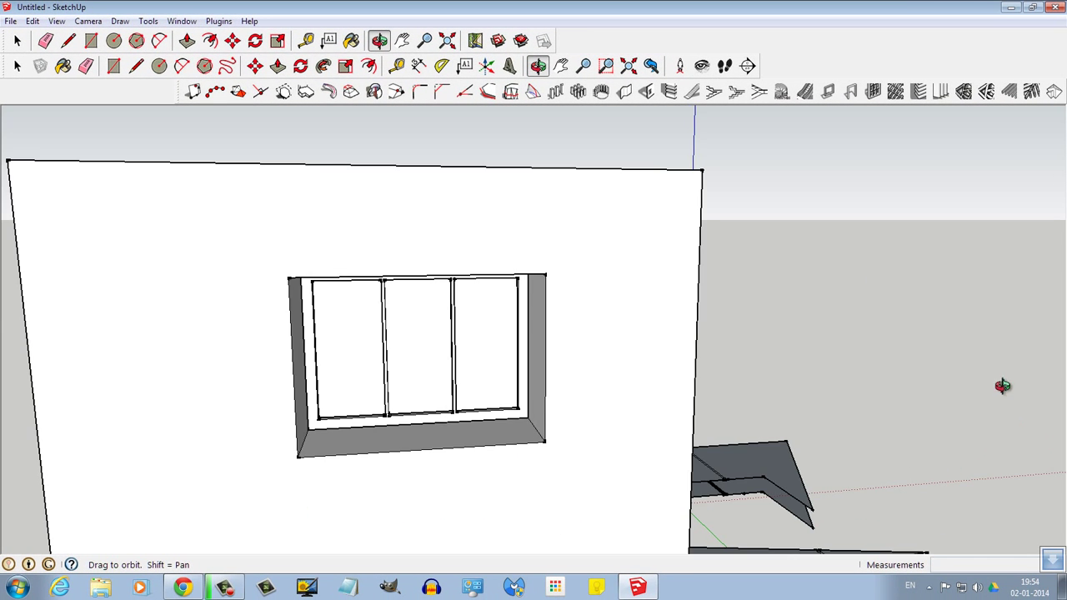
drag(1002, 385, 1044, 472)
drag(967, 466, 719, 365)
key(space)
triple_click(724, 359)
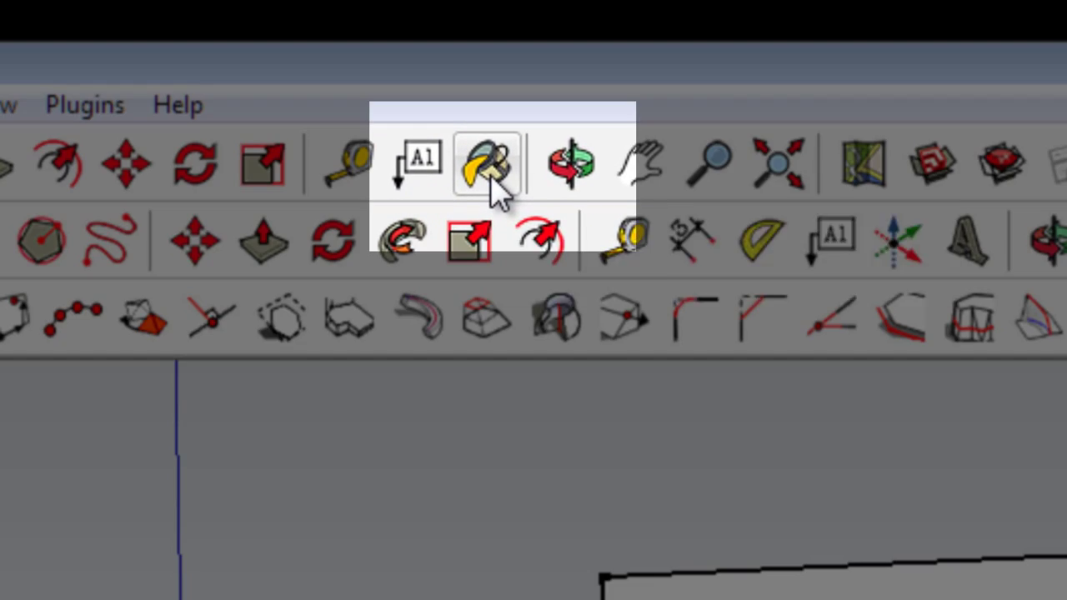
Pick Translucent_Glass_Blue for the panes, then switch to the Metal materials for the frame
click(491, 176)
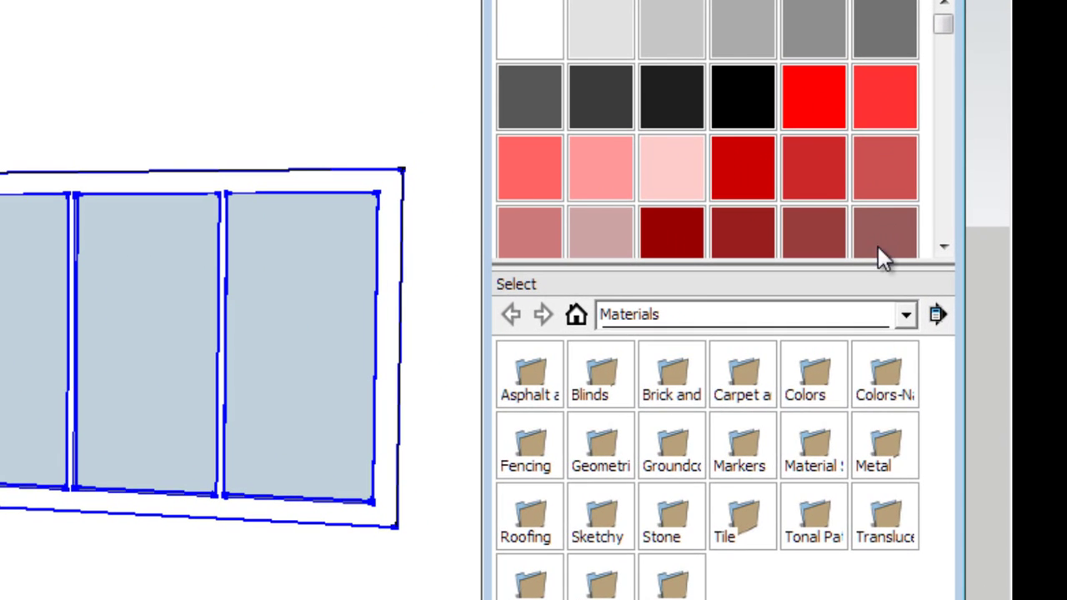
click(923, 494)
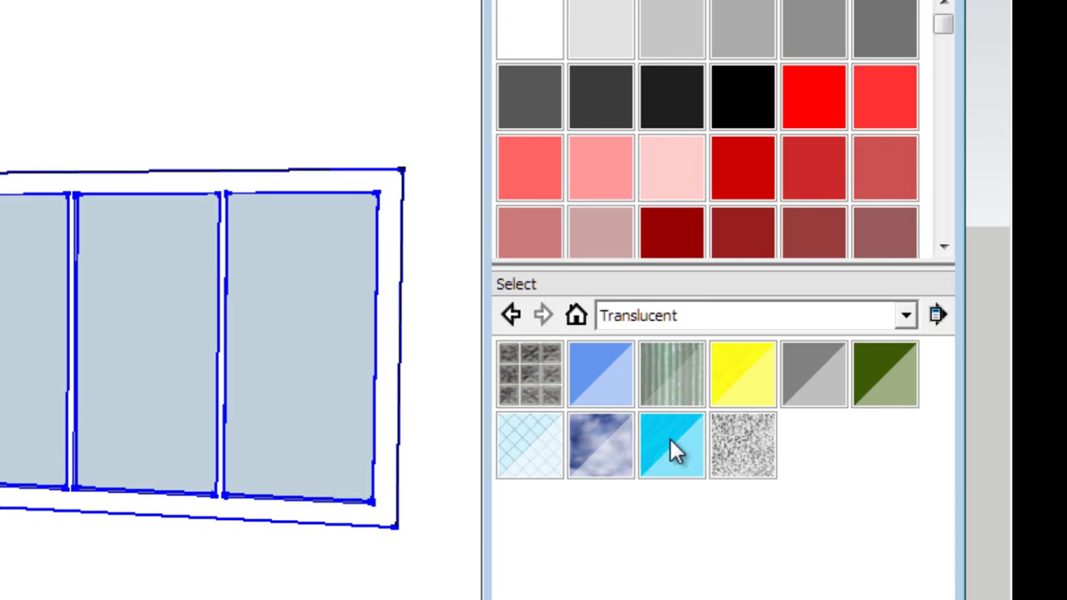
click(611, 381)
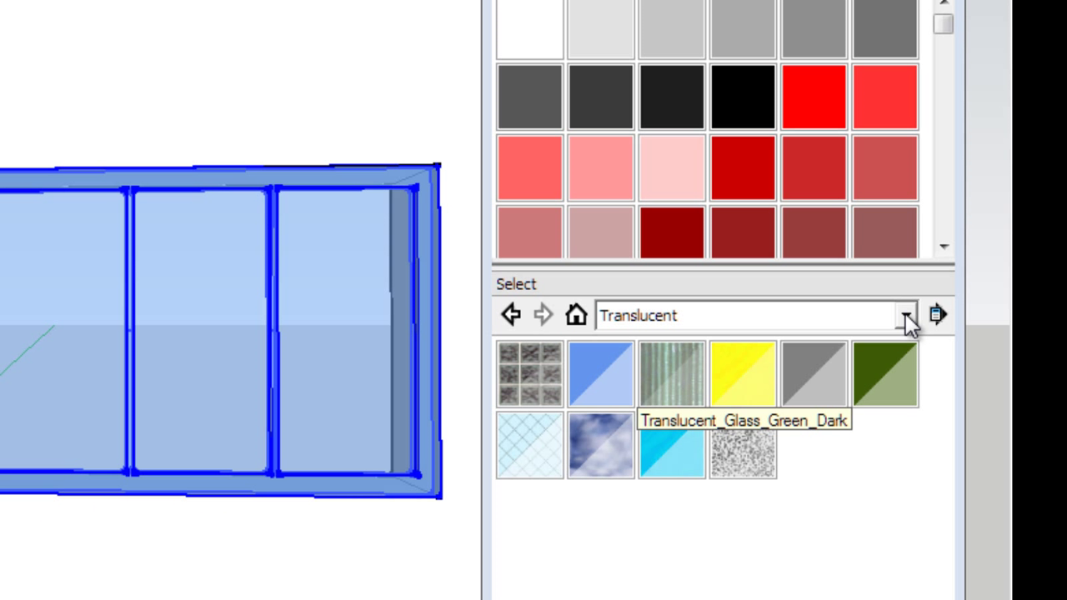
click(905, 315)
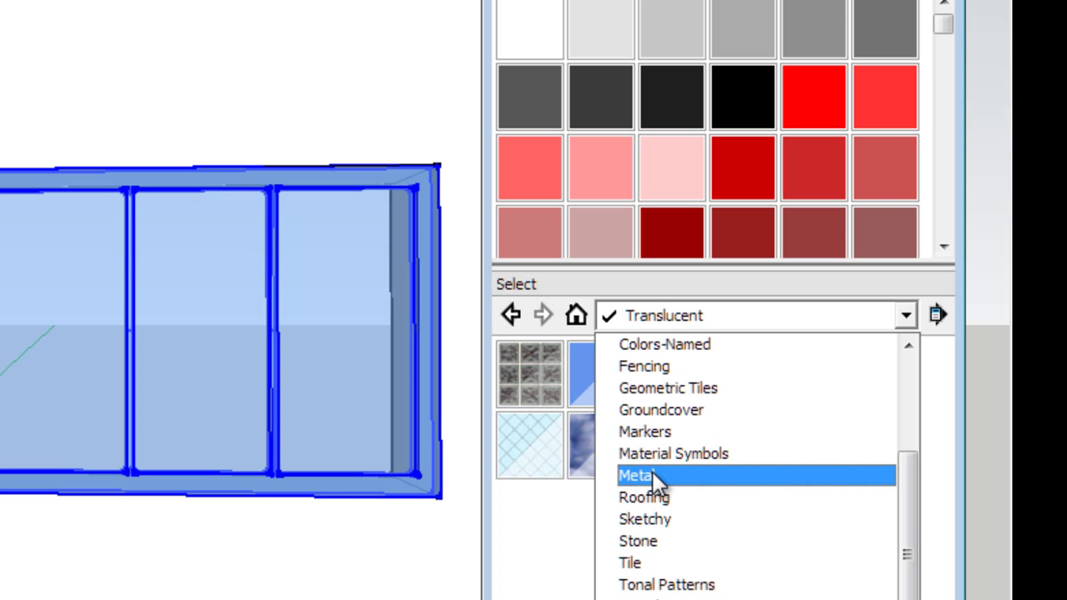
click(652, 473)
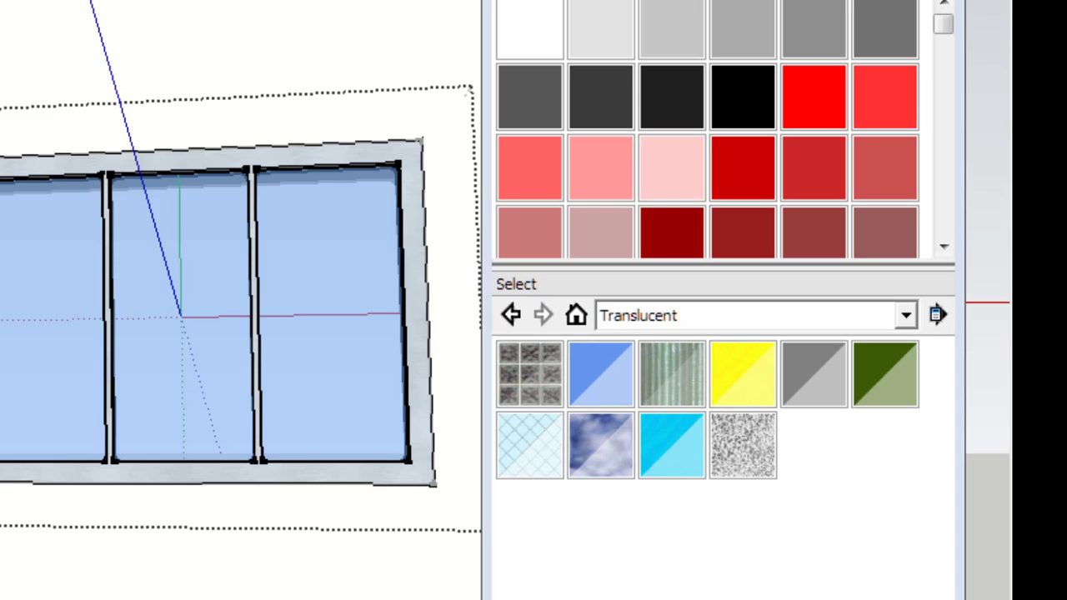
Orbit around the wall to view the glazed window almost head-on
drag(459, 584, 452, 553)
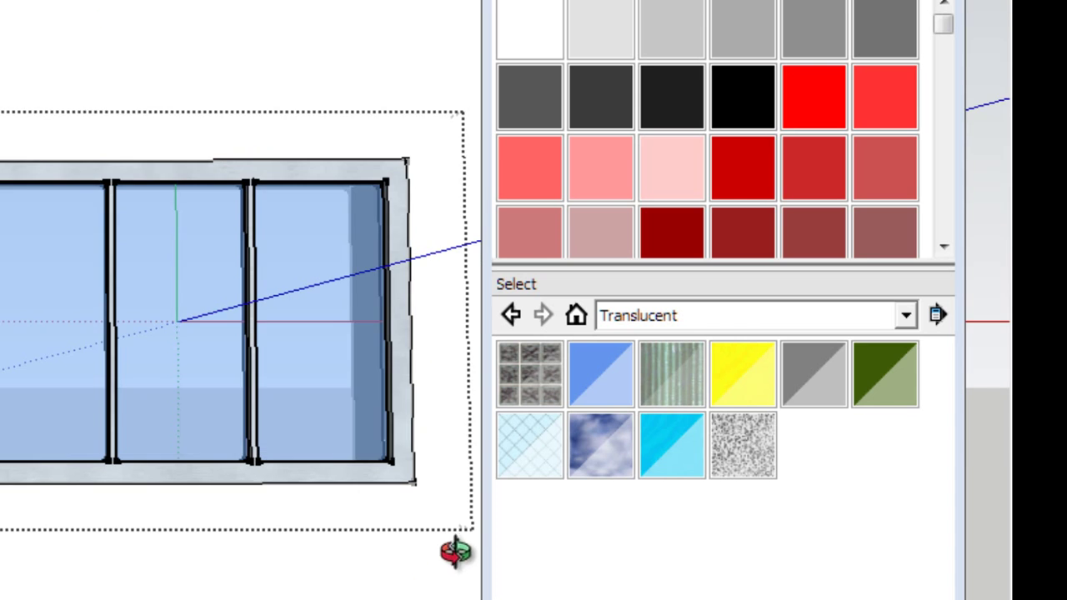
drag(438, 333, 478, 517)
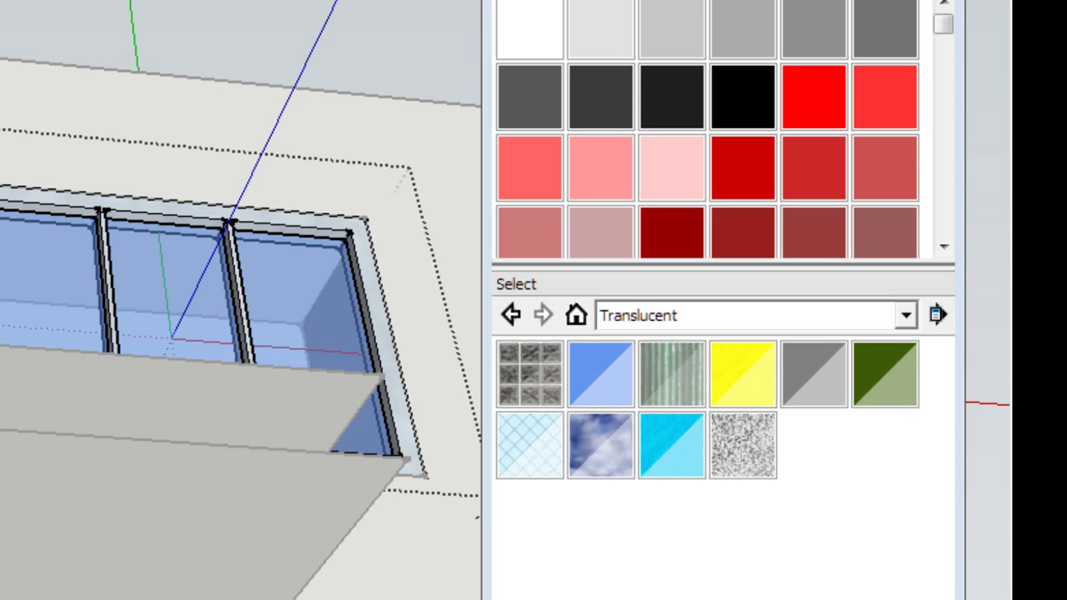
drag(466, 583, 337, 596)
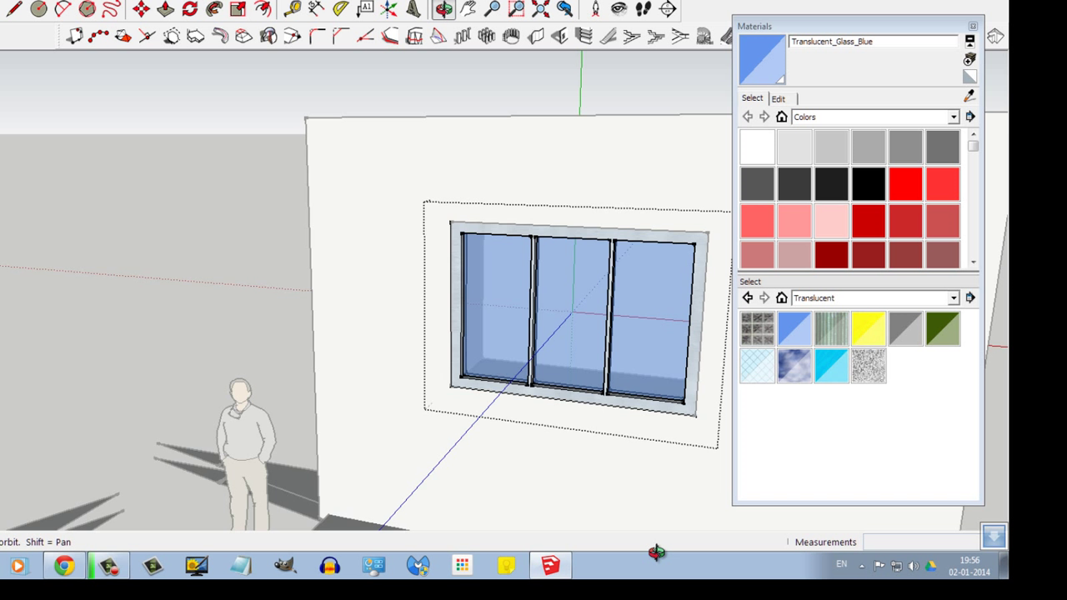
middle_drag(656, 551, 676, 395)
middle_drag(612, 205, 486, 216)
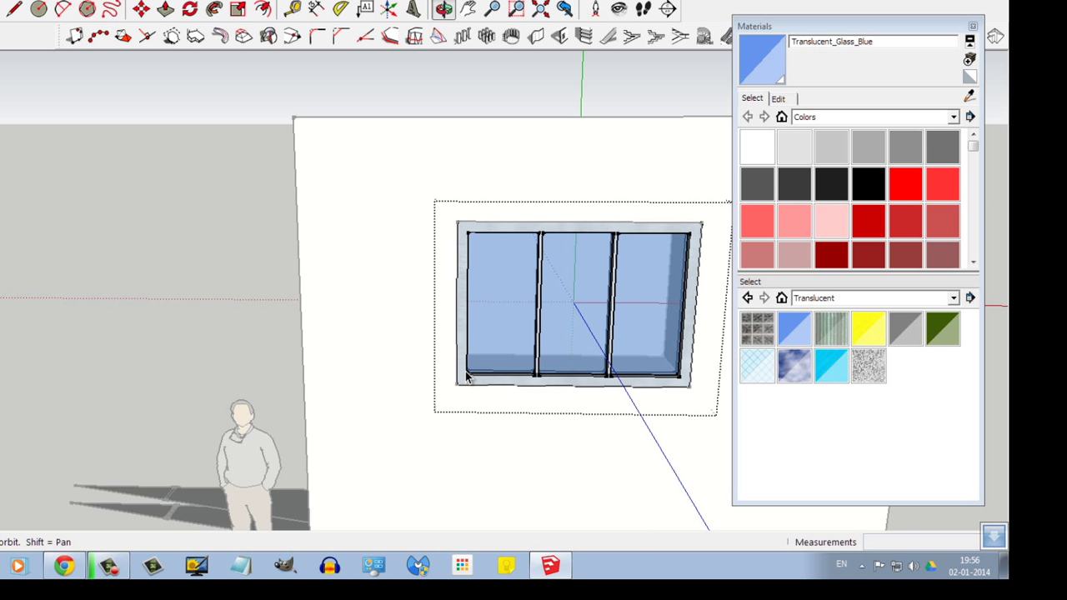
Swing to an angled side view of the wall and bring up the toolbar list
middle_drag(704, 375, 700, 373)
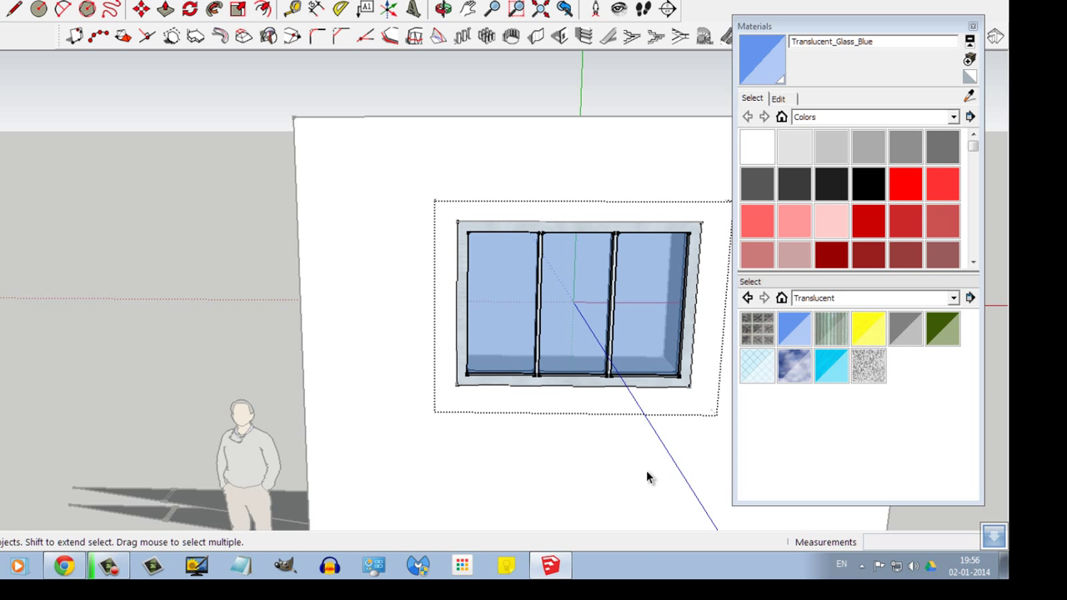
middle_drag(486, 422, 690, 344)
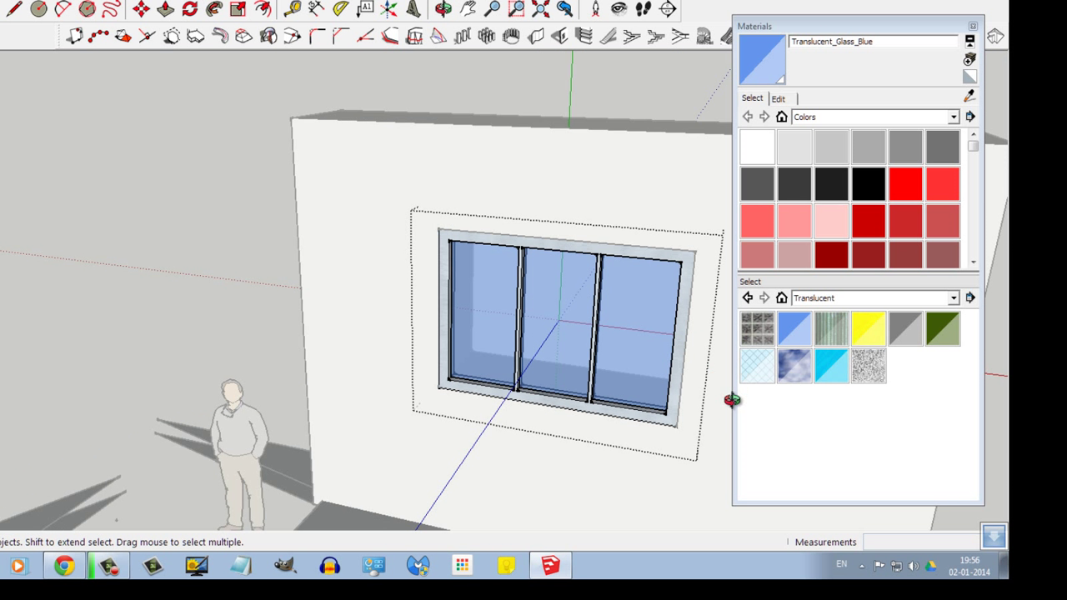
middle_drag(609, 485, 24, 48)
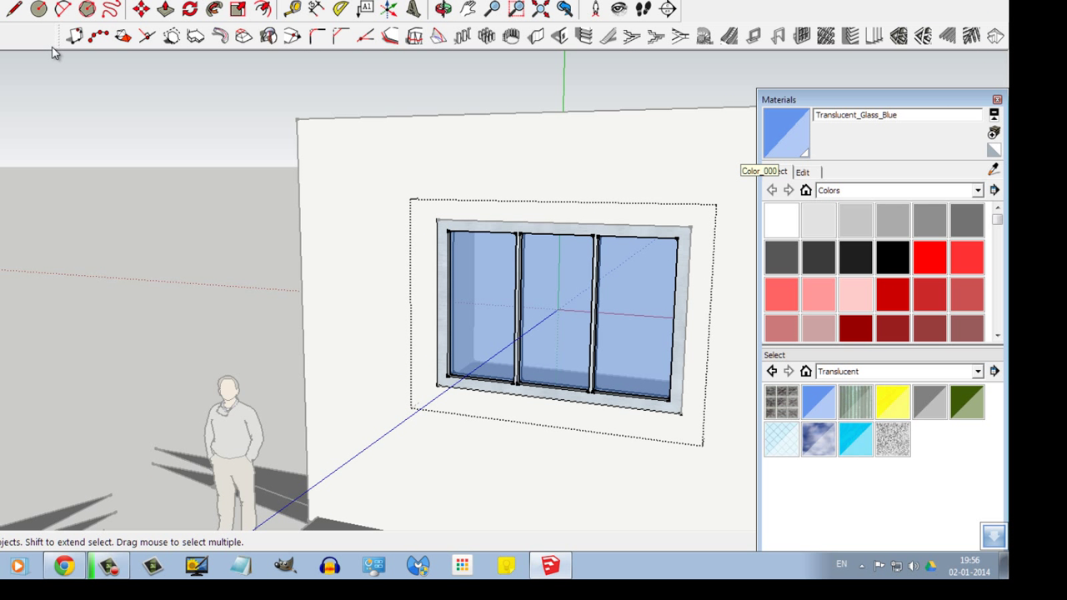
right_click(23, 36)
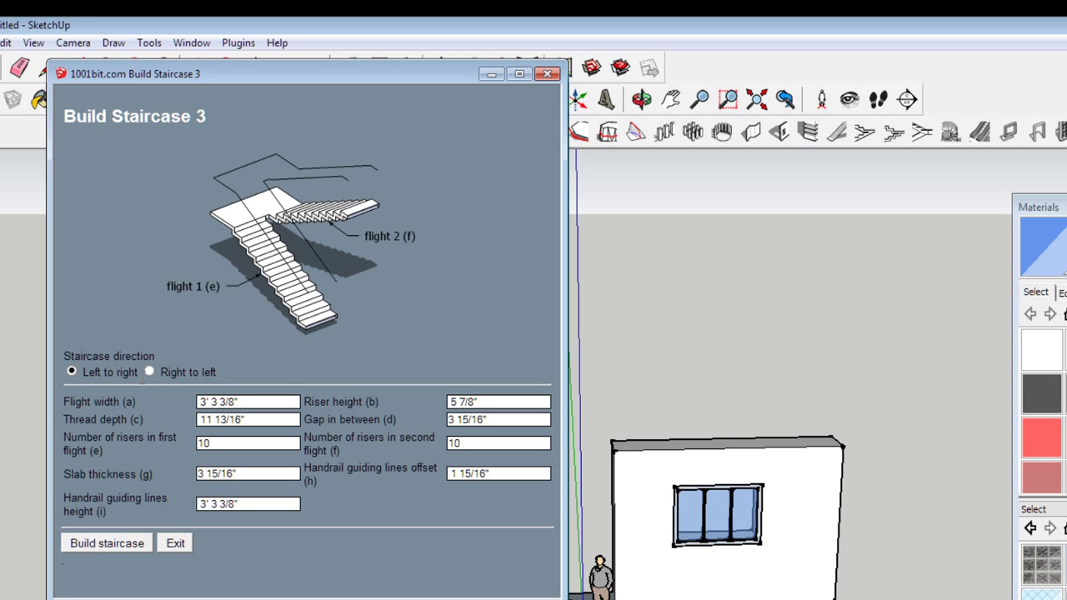
Keep the dogleg staircase direction Left to right, review slab thickness, and build the 10-riser flights
key(Right)
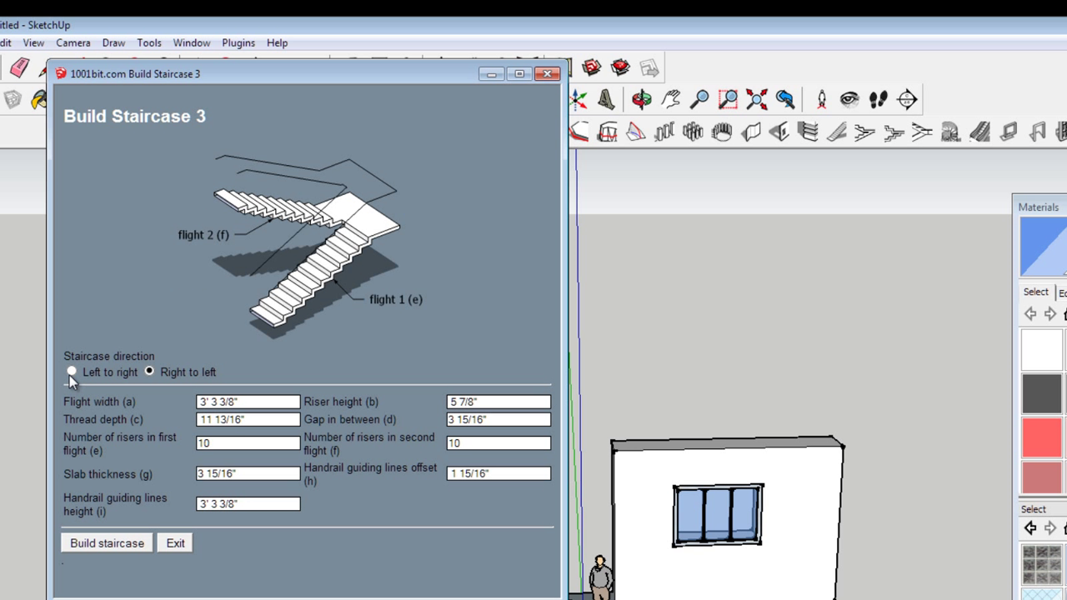
click(72, 371)
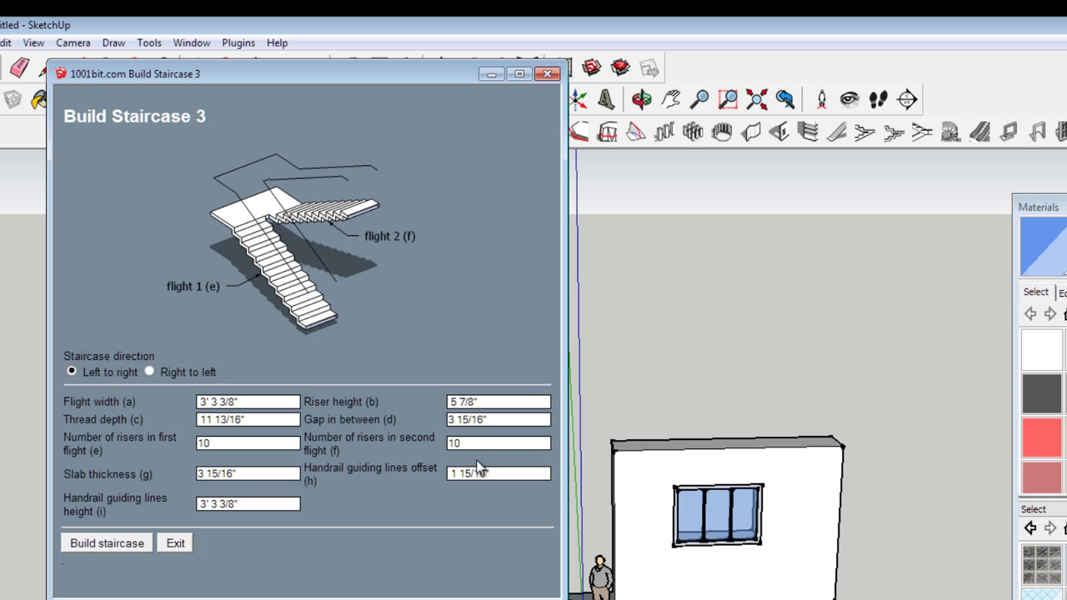
click(259, 475)
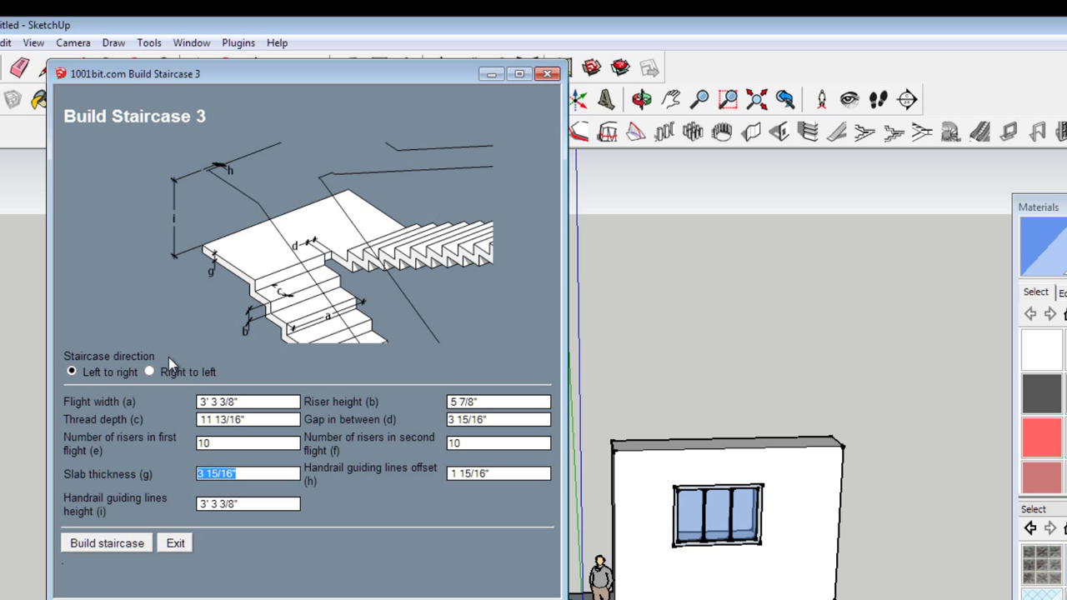
click(109, 544)
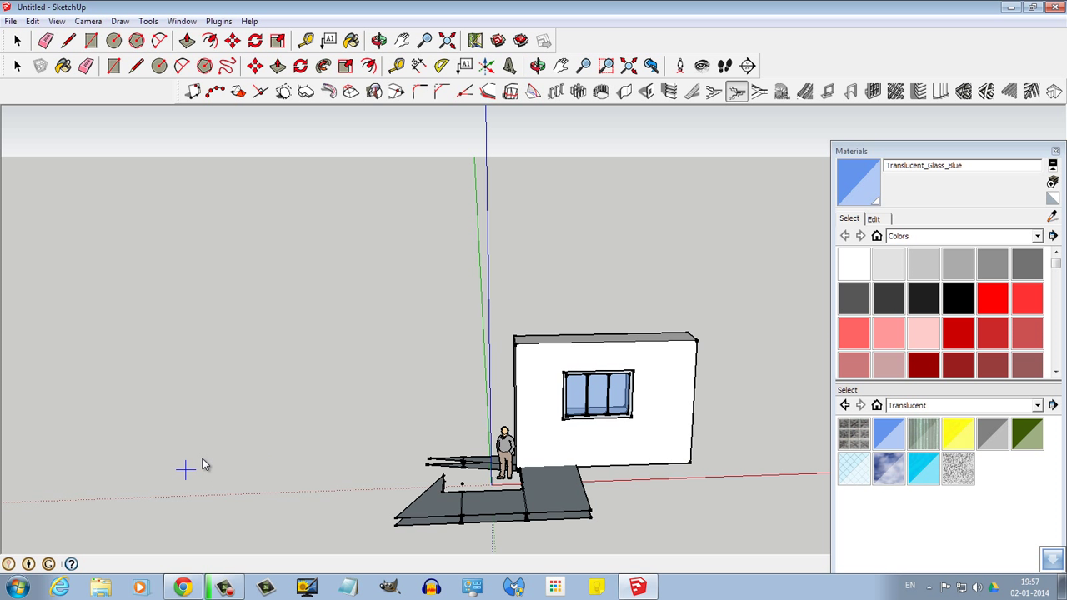
Place the staircase on the ground left of the wall and zoom in to inspect it
click(202, 452)
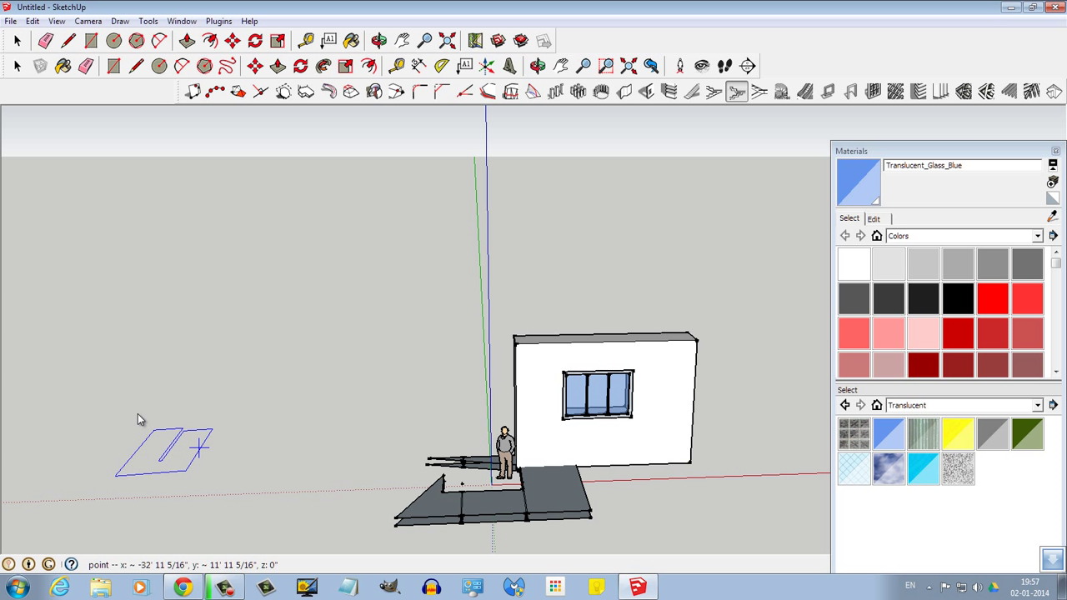
click(315, 456)
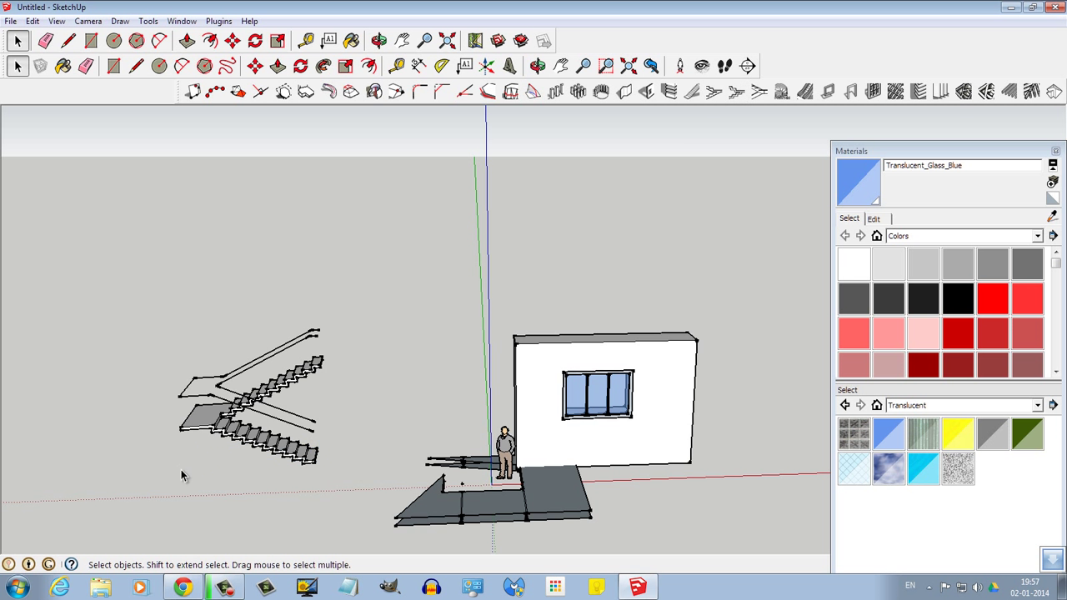
scroll(179, 441, up, 3)
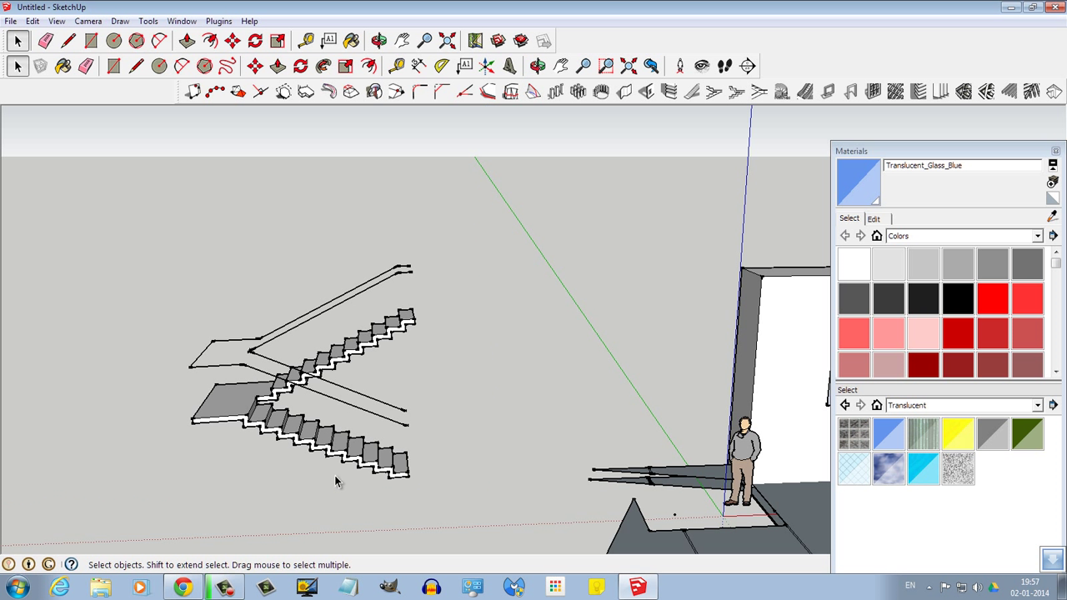
middle_drag(182, 472, 591, 528)
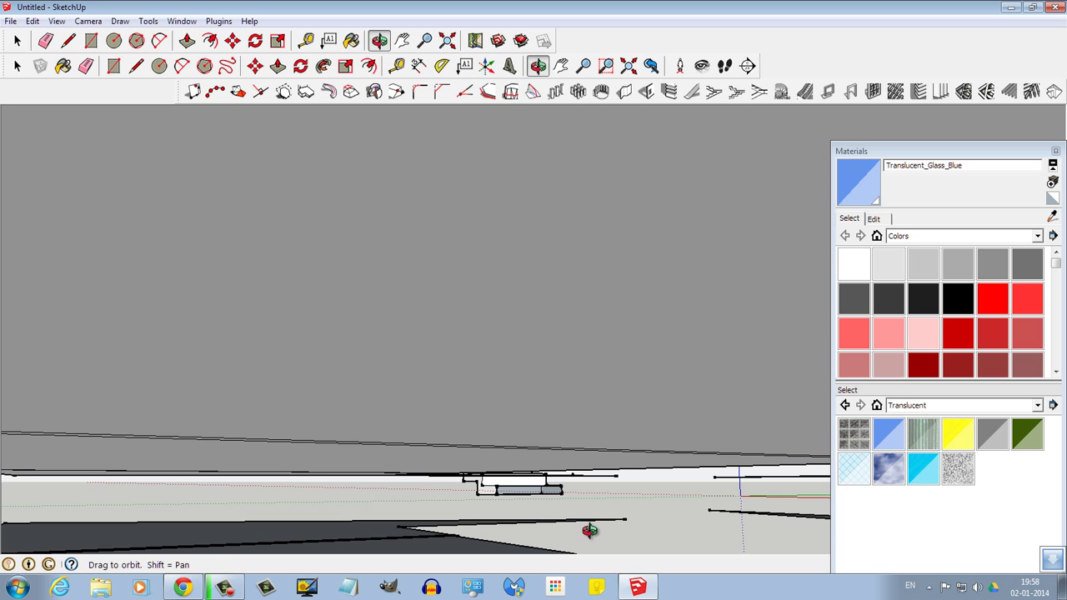
middle_drag(700, 500, 533, 533)
drag(545, 522, 277, 518)
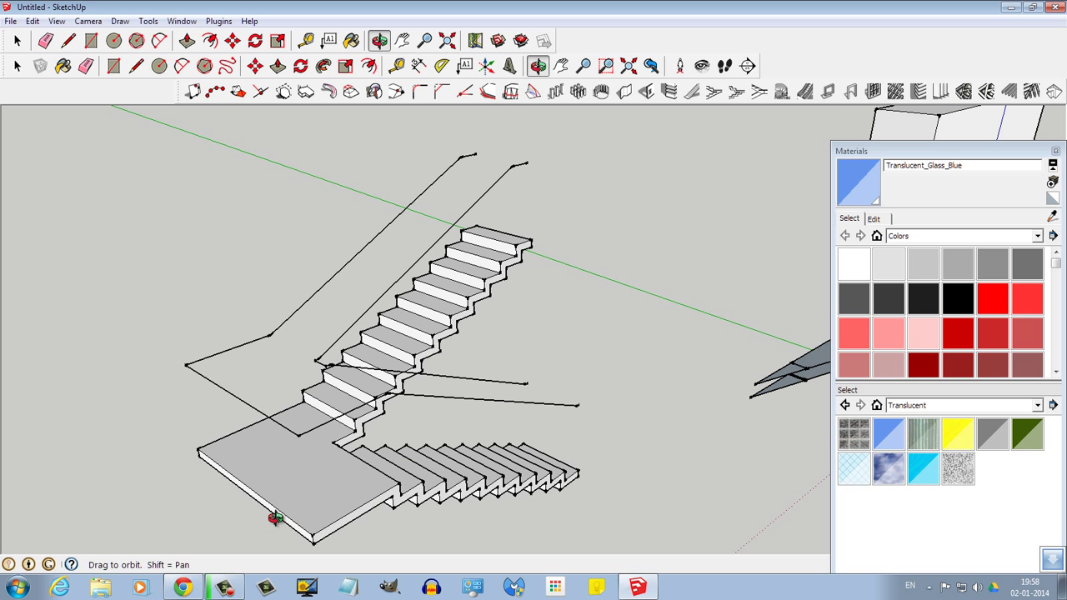
drag(568, 387, 548, 430)
Orbit the staircase to further viewpoints, ending on a lower side-on view
key(space)
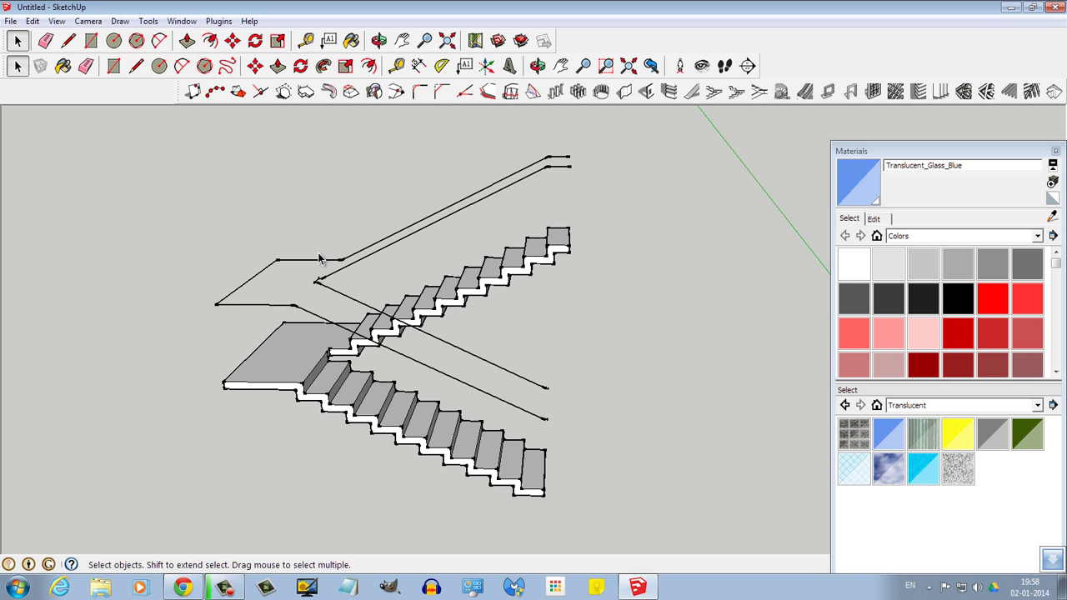
key(o)
drag(503, 521, 713, 505)
drag(599, 451, 564, 421)
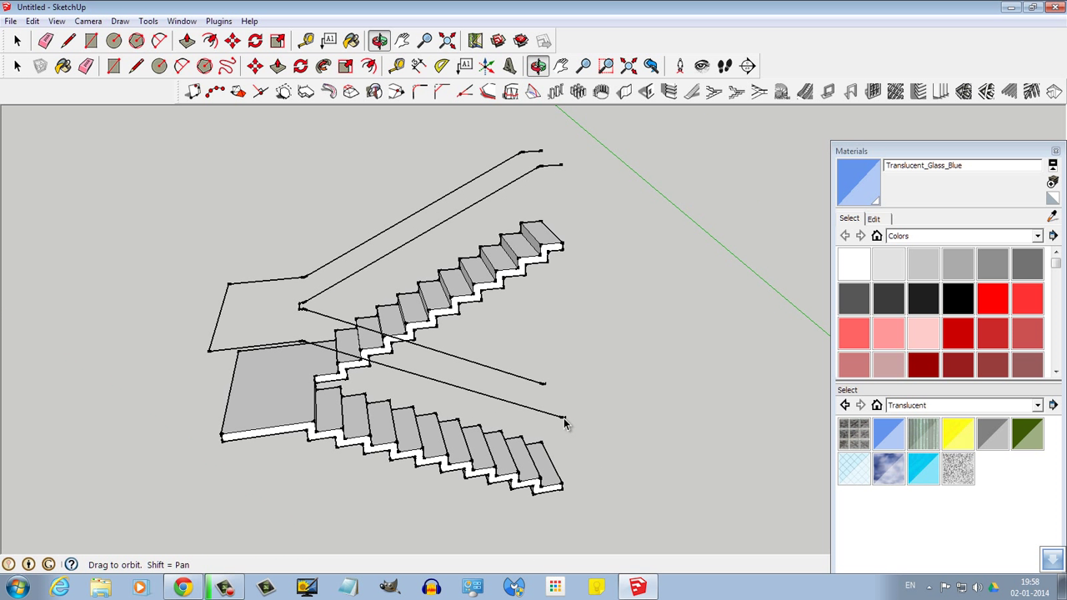
key(space)
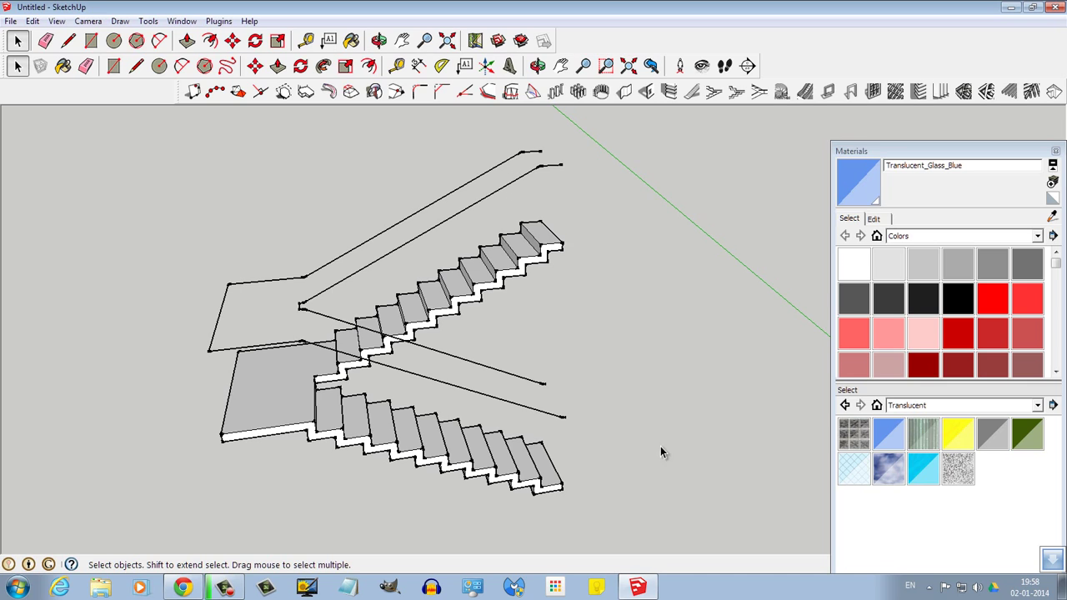
middle_drag(657, 384, 666, 275)
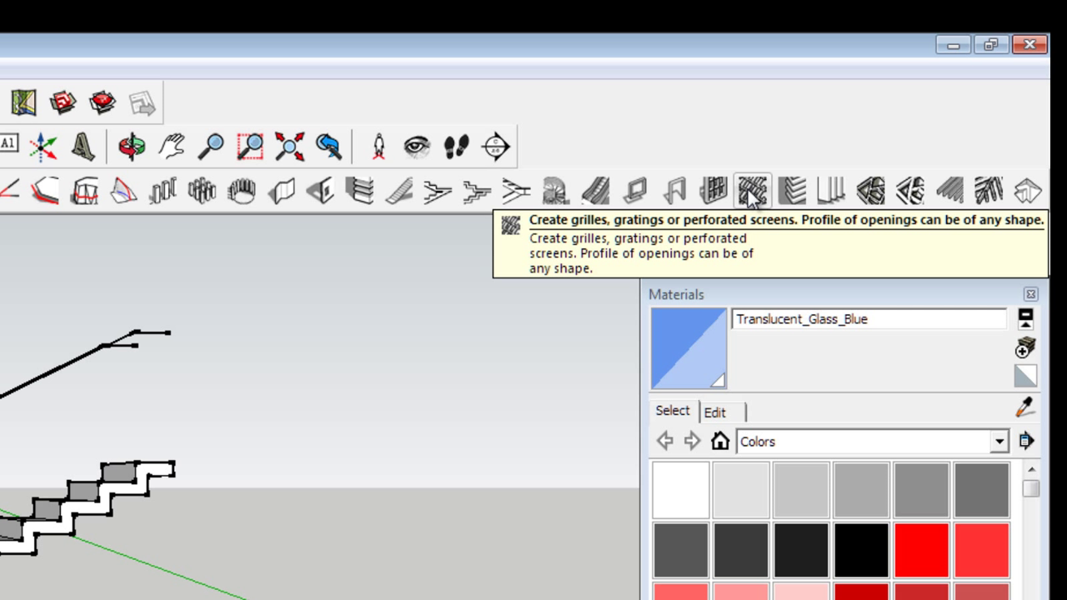
Start the 1001bit grilles and perforated screens tool
click(749, 194)
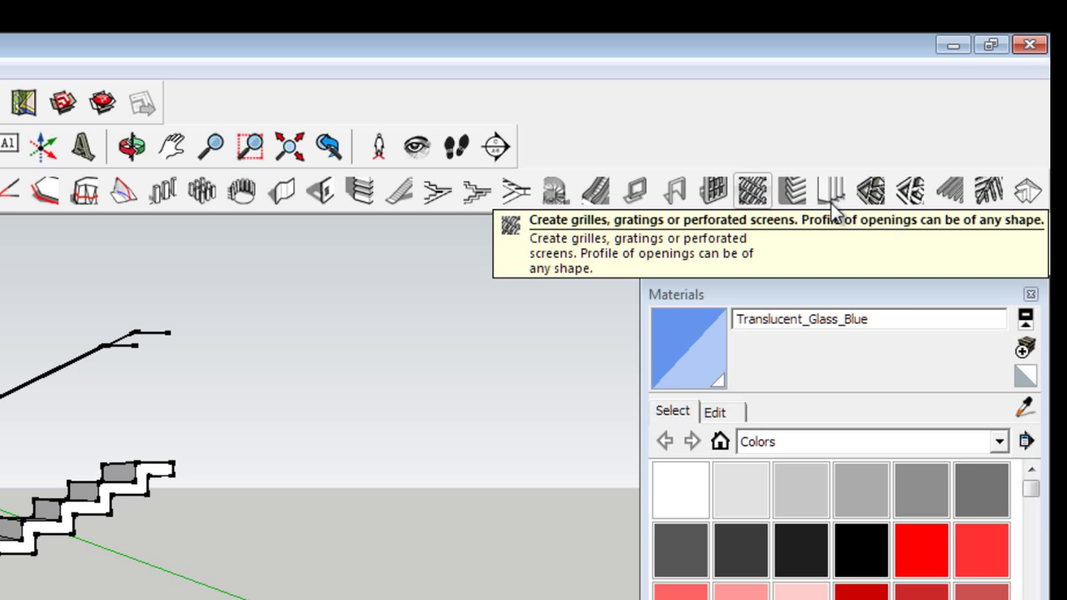